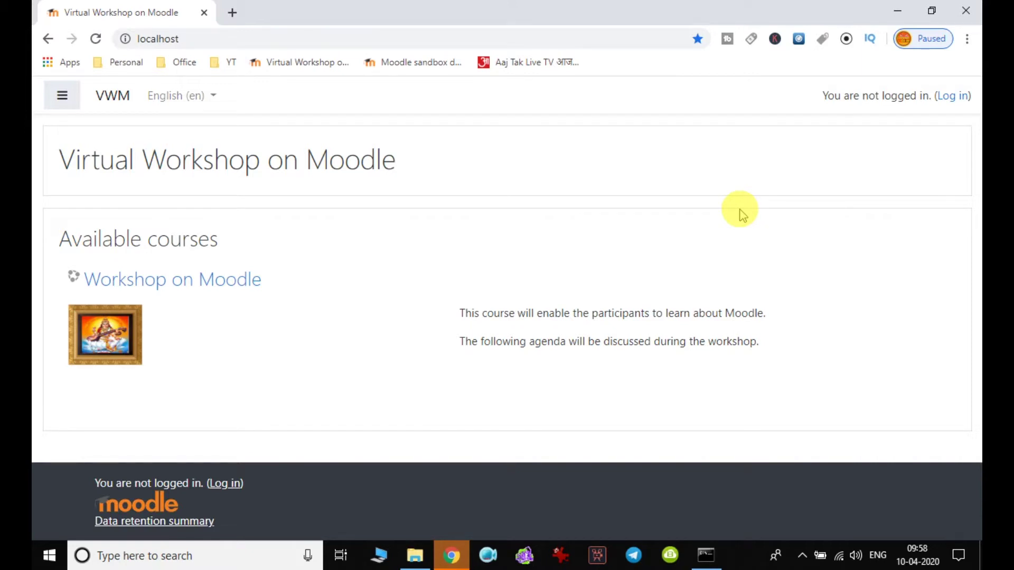
- Log in, open the Workshop on Moodle course from Site home, and turn editing on
{"action": "left_click", "coordinate": [953, 96]}
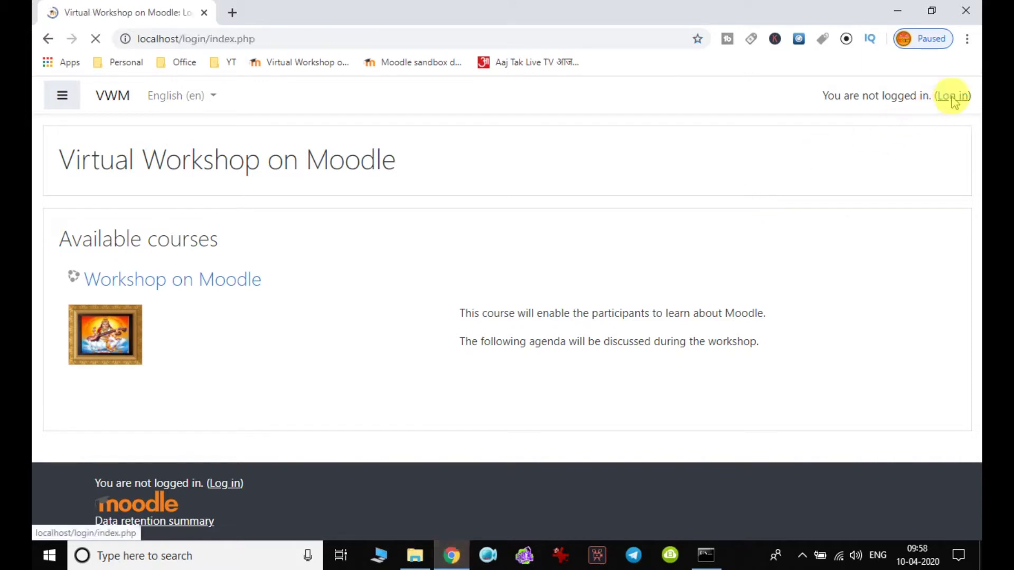
{"action": "left_click", "coordinate": [438, 325]}
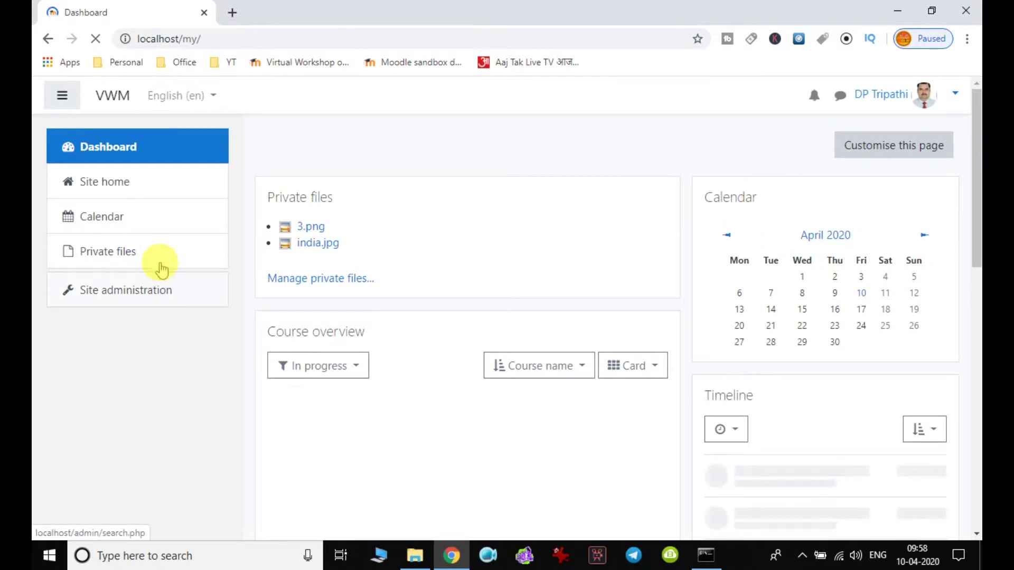
{"action": "left_click", "coordinate": [159, 200]}
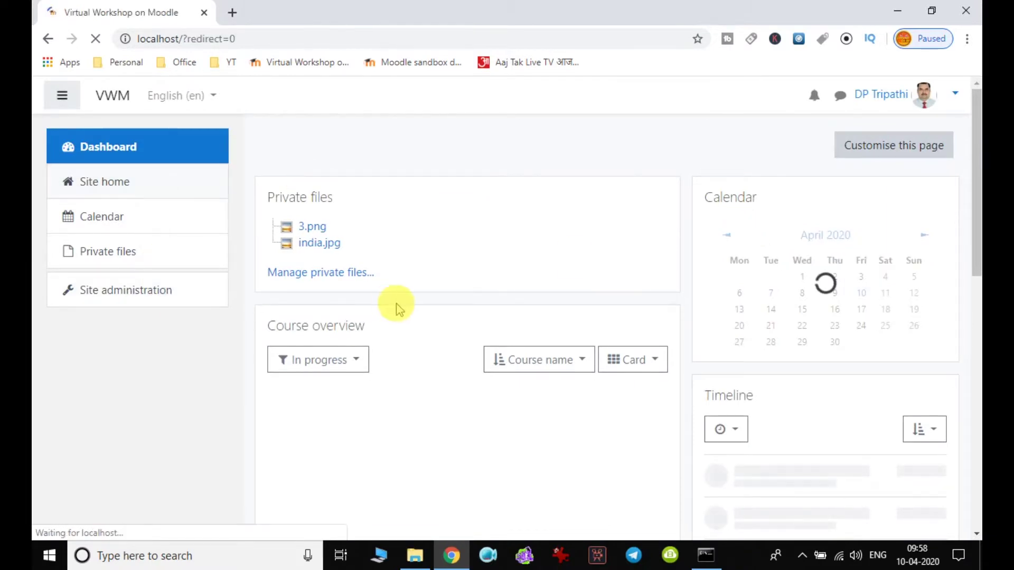
{"action": "left_click", "coordinate": [405, 280]}
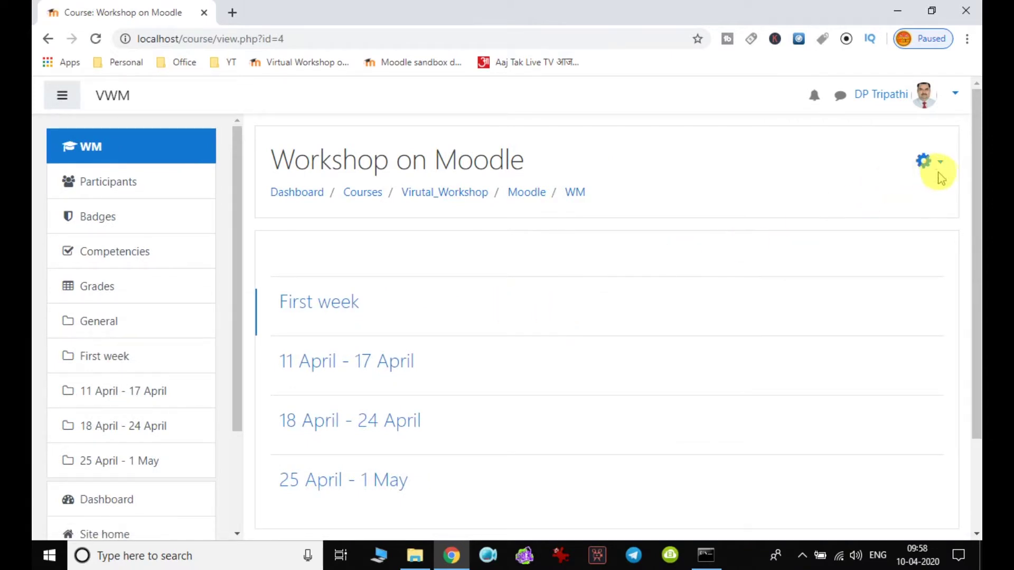
{"action": "left_click", "coordinate": [939, 164]}
{"action": "left_click", "coordinate": [890, 212]}
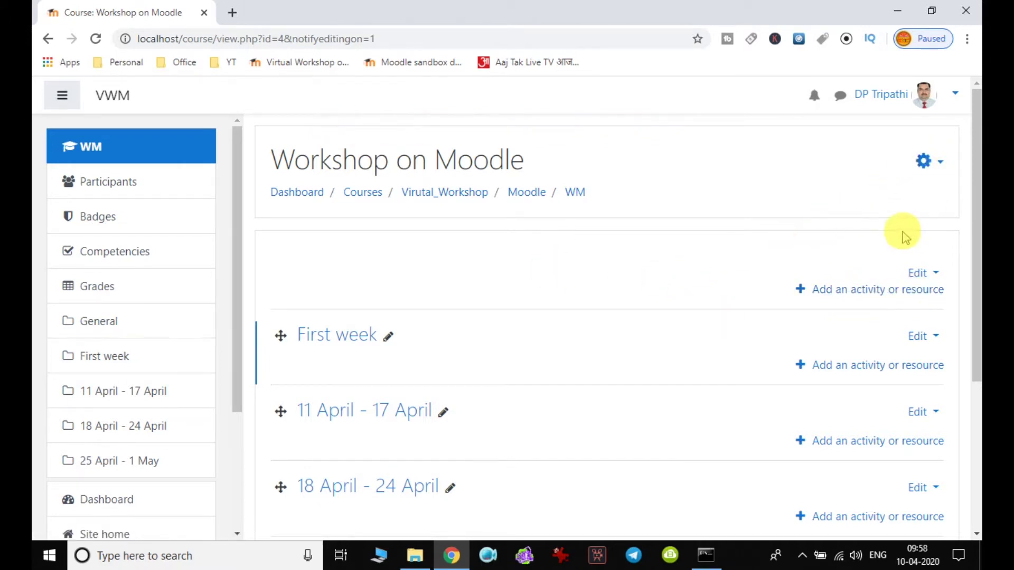
- Pick Survey in the General section's activity chooser and add it
{"action": "left_click", "coordinate": [898, 292]}
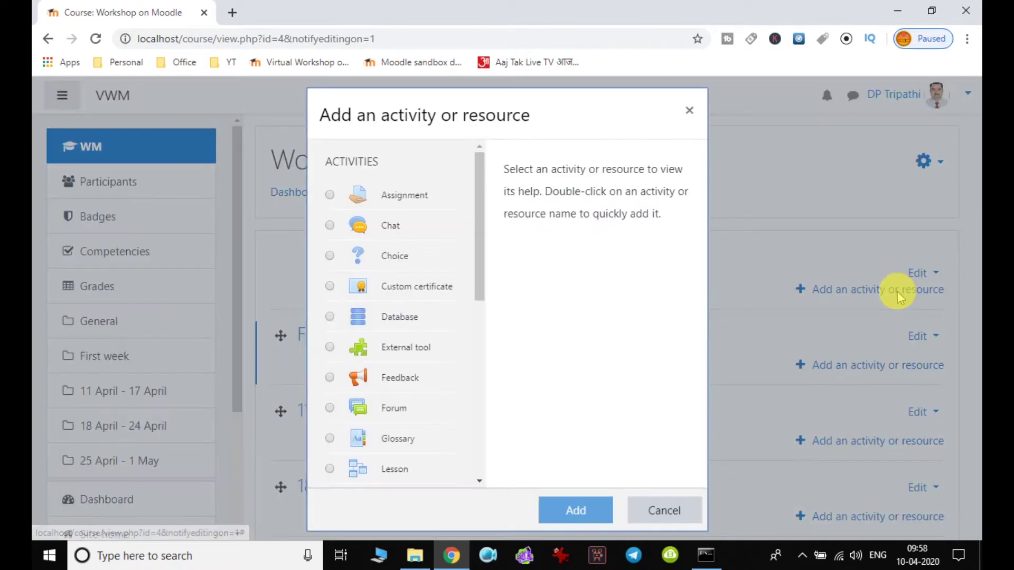
{"action": "left_click_drag", "start_coordinate": [573, 122], "coordinate": [543, 99]}
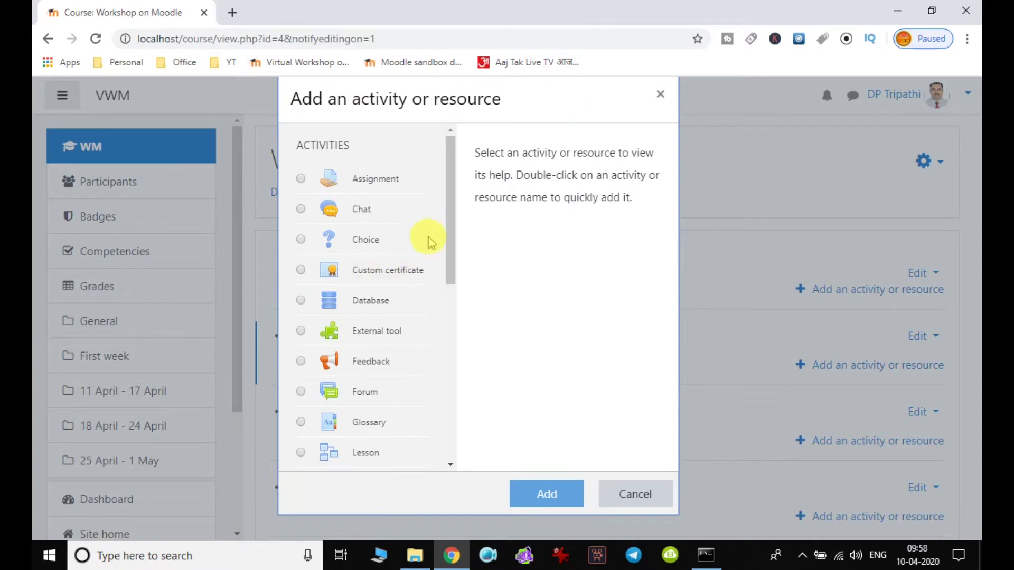
{"action": "left_click", "coordinate": [450, 216]}
{"action": "left_click_drag", "start_coordinate": [450, 217], "coordinate": [446, 314]}
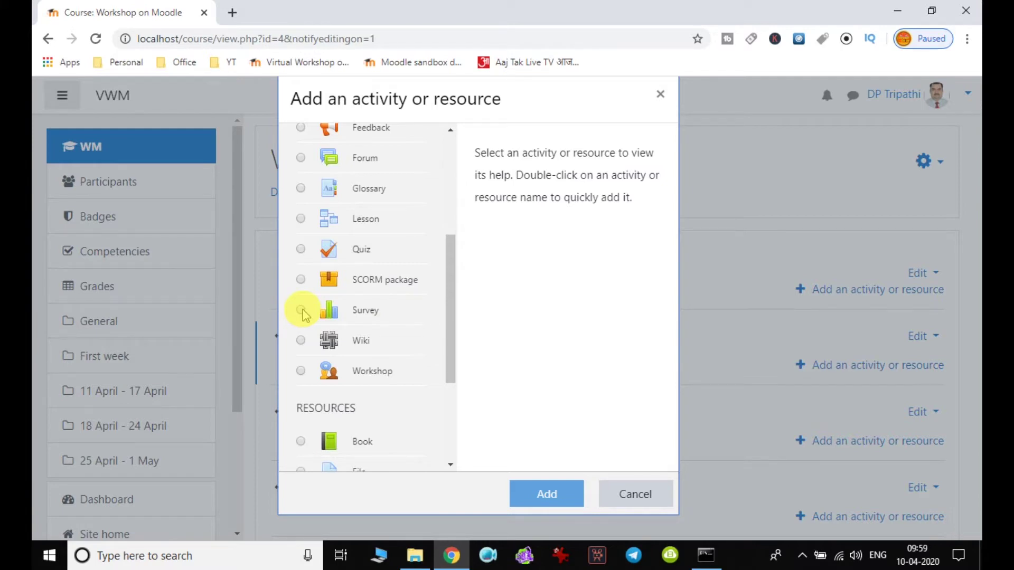
{"action": "scroll", "coordinate": [373, 307], "scroll_direction": "up", "scroll_amount": 5}
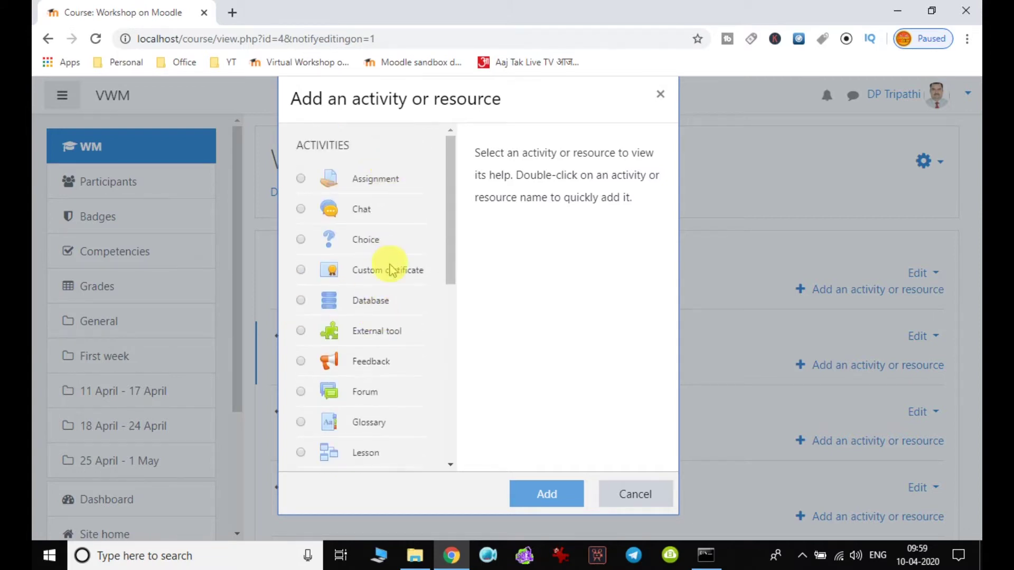
{"action": "scroll", "coordinate": [389, 267], "scroll_direction": "down", "scroll_amount": 3}
{"action": "scroll", "coordinate": [389, 267], "scroll_direction": "down", "scroll_amount": 4}
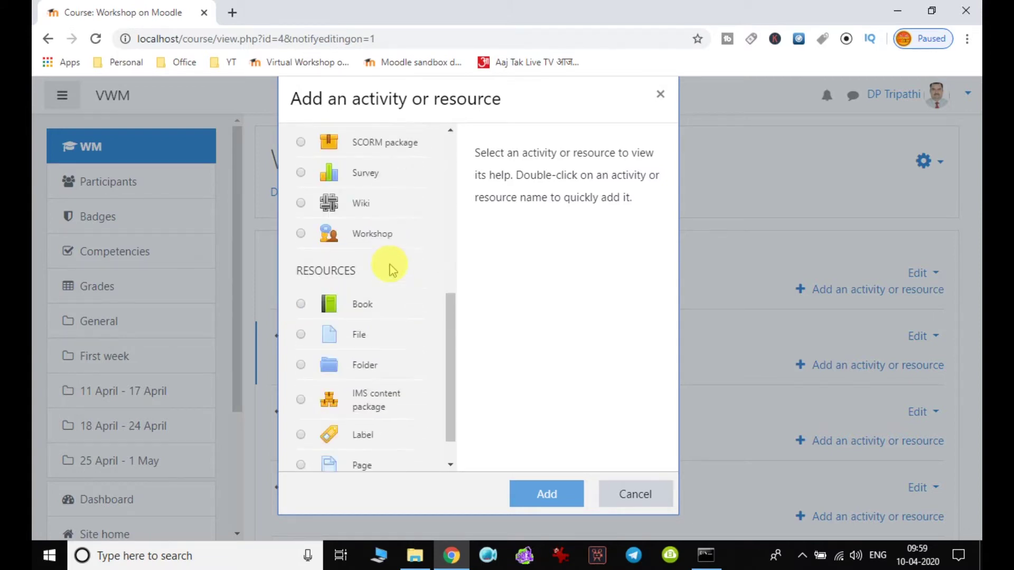
{"action": "scroll", "coordinate": [389, 275], "scroll_direction": "up", "scroll_amount": 1}
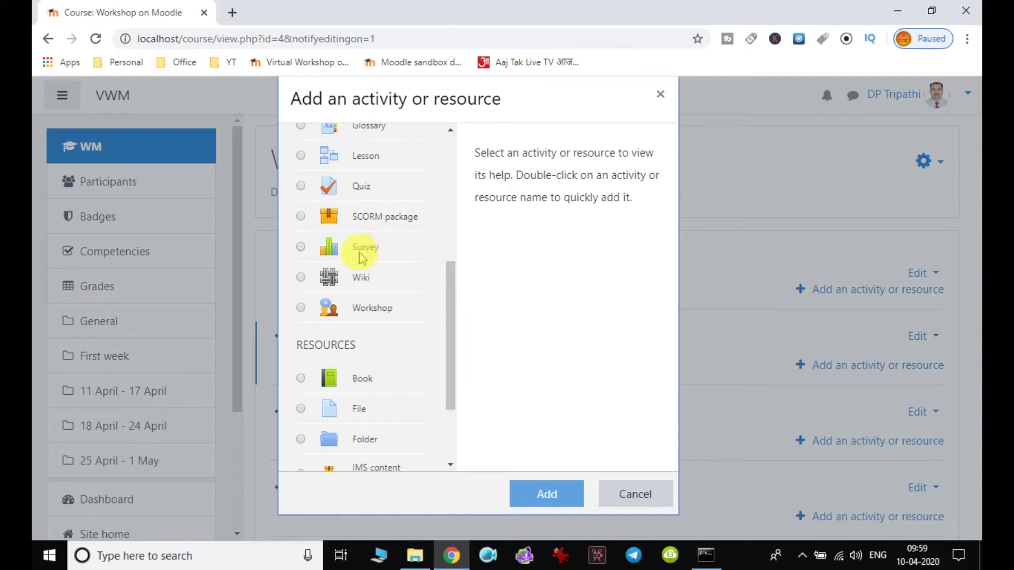
{"action": "left_click", "coordinate": [301, 247]}
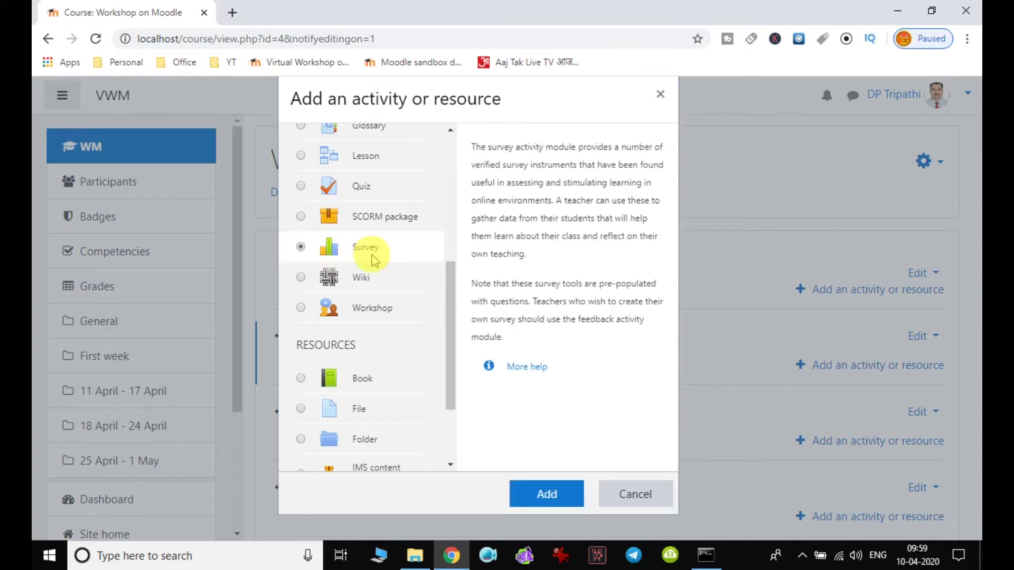
{"action": "left_click", "coordinate": [555, 498]}
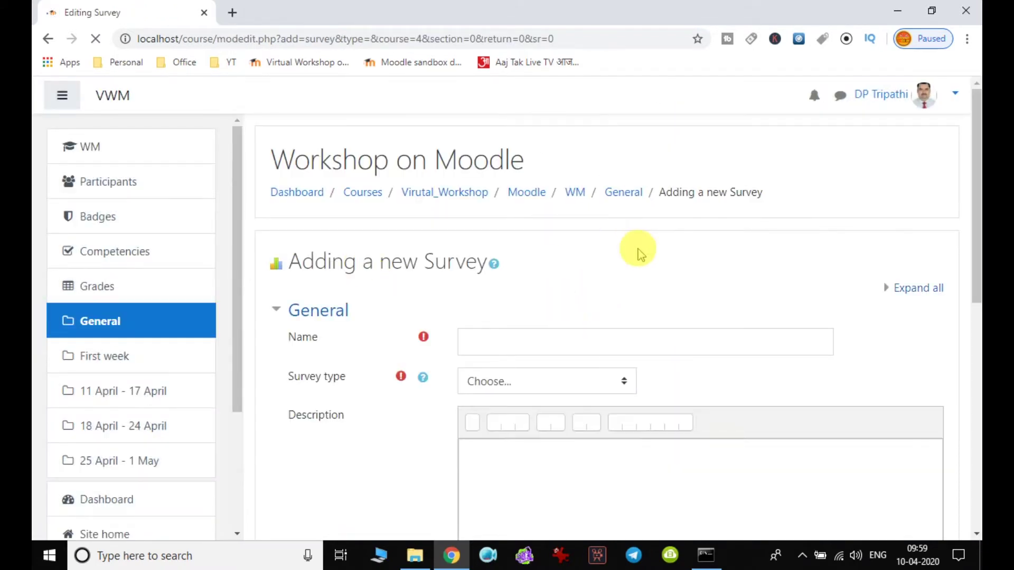
- Name the survey 'Feedback on Moodle Course' and set its type to COLLES (Actual)
{"action": "scroll", "coordinate": [658, 245], "scroll_direction": "down", "scroll_amount": 1}
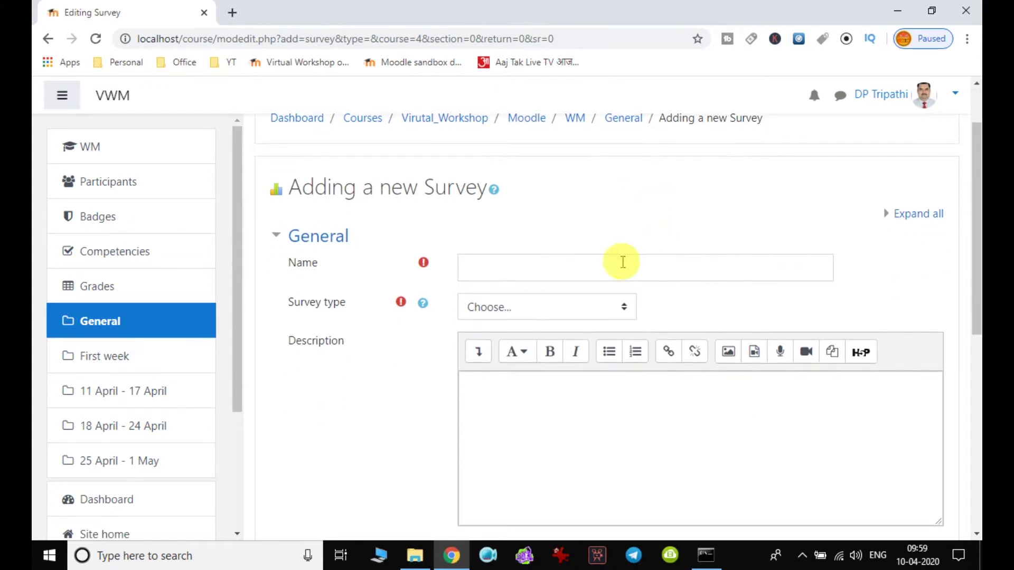
{"action": "left_click", "coordinate": [621, 263]}
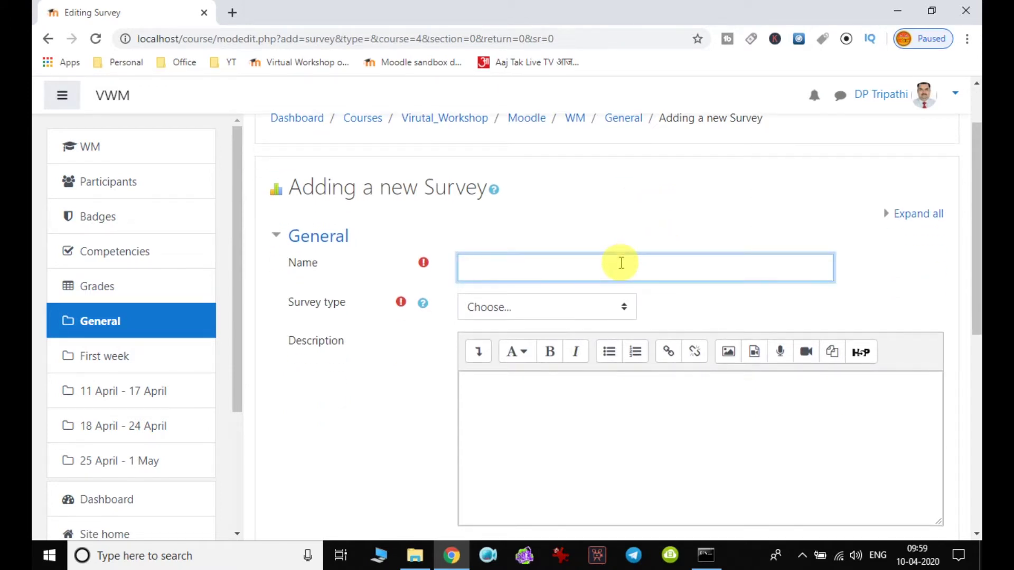
{"action": "type", "text": "Feedback on Moodle Course"}
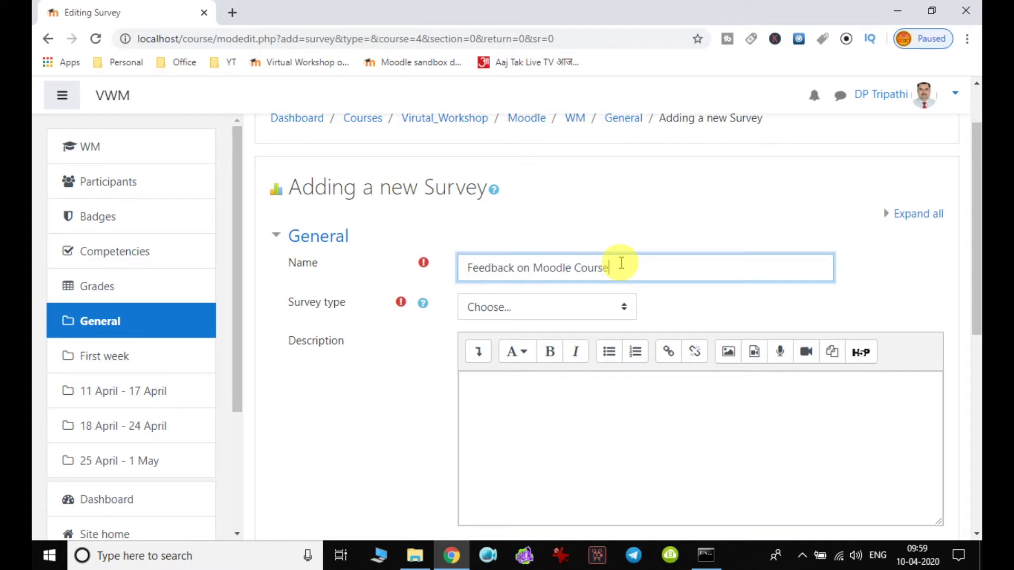
{"action": "left_click", "coordinate": [578, 308]}
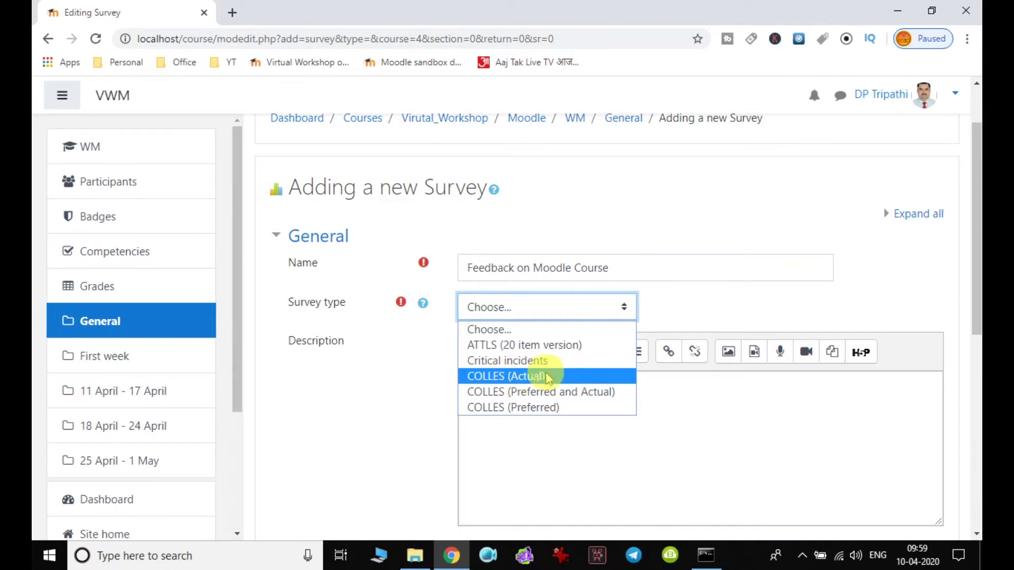
{"action": "left_click", "coordinate": [580, 377]}
- Enter the description 'Submit the feedback with your input on or before given date. Thanks'
{"action": "left_click", "coordinate": [577, 400]}
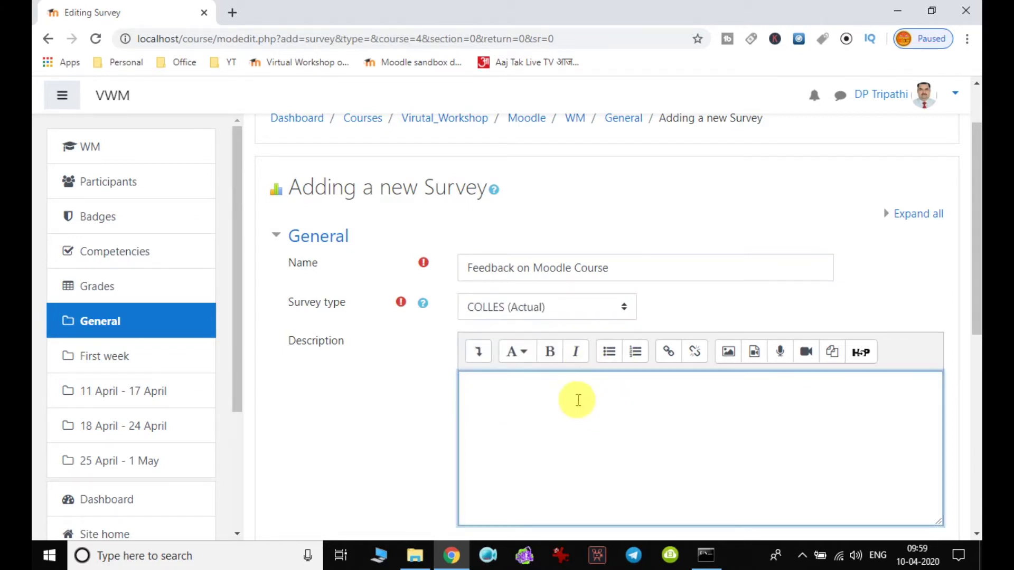
{"action": "type", "text": "Submit the feedback with your h"}
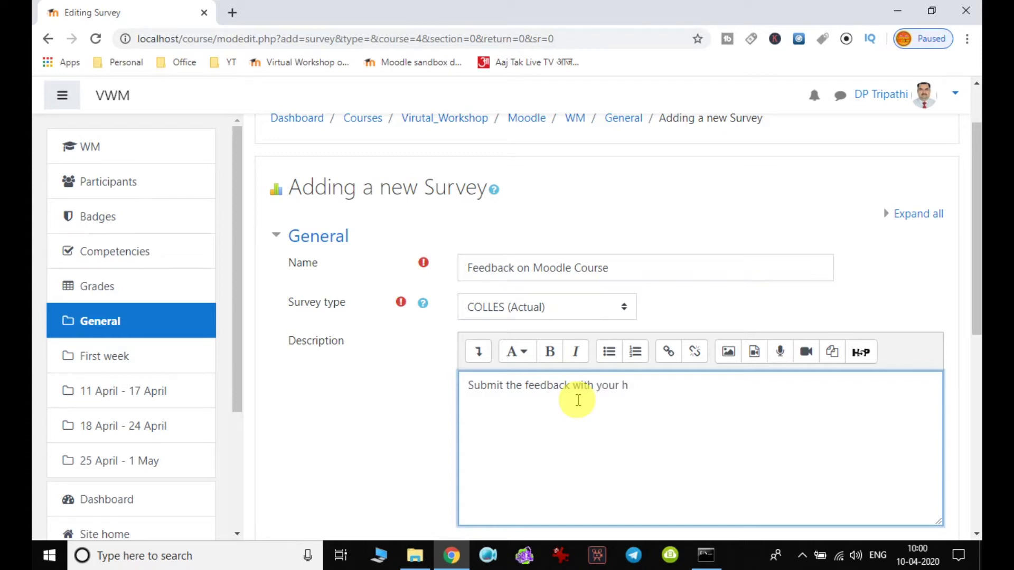
{"action": "type", "text": "one"}
{"action": "key", "text": "BackSpace"}
{"action": "key", "text": "BackSpace"}
{"action": "key", "text": "BackSpace"}
{"action": "type", "text": "inpurt"}
{"action": "key", "text": "BackSpace"}
{"action": "key", "text": "BackSpace"}
{"action": "key", "text": "BackSpace"}
{"action": "type", "text": "t on or before given date. "}
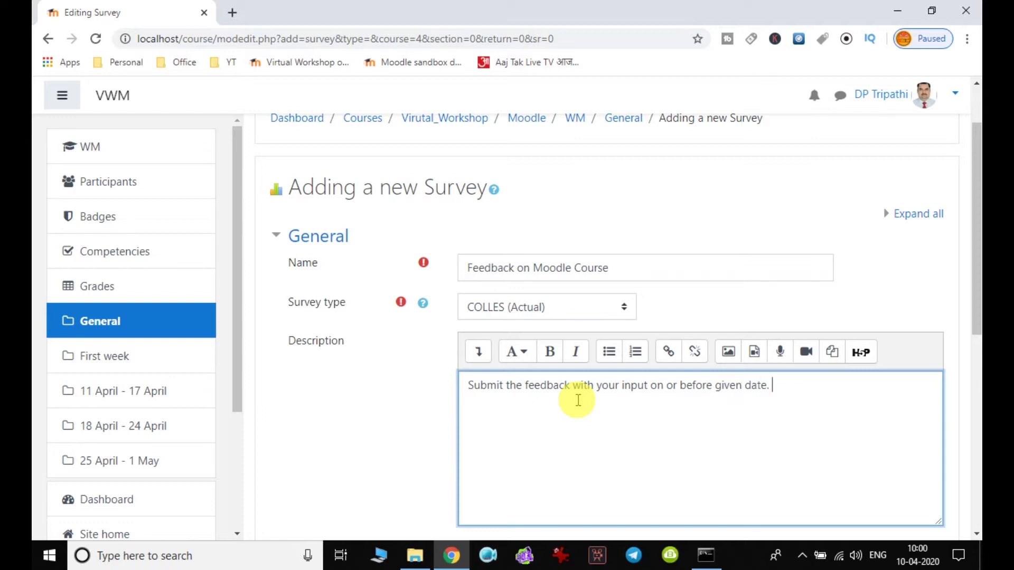
{"action": "type", "text": "Thanks"}
- Tick 'Display description on course page' and expand the module, restriction, completion and tag sections
{"action": "scroll", "coordinate": [493, 340], "scroll_direction": "down", "scroll_amount": 4}
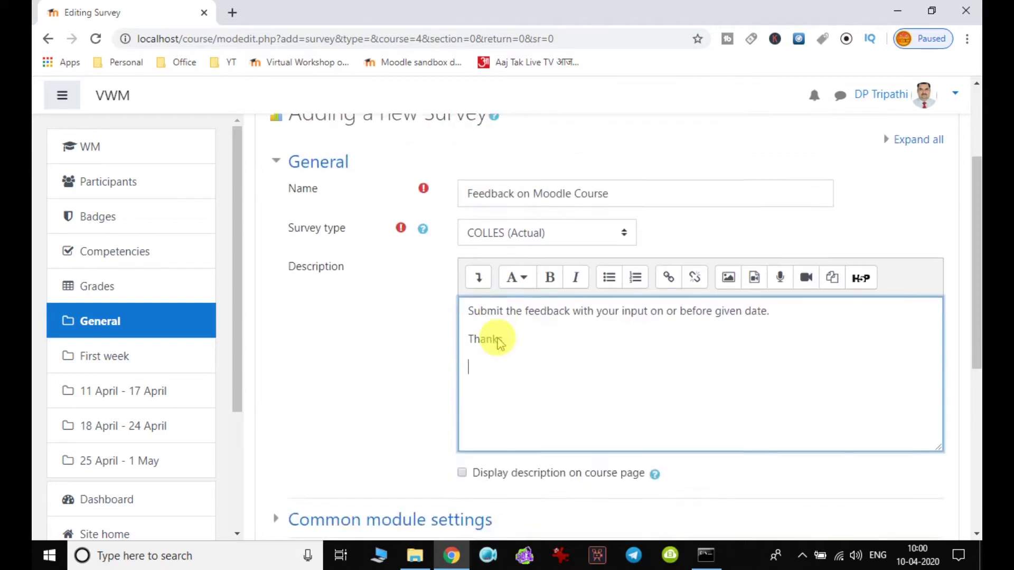
{"action": "left_click", "coordinate": [463, 324]}
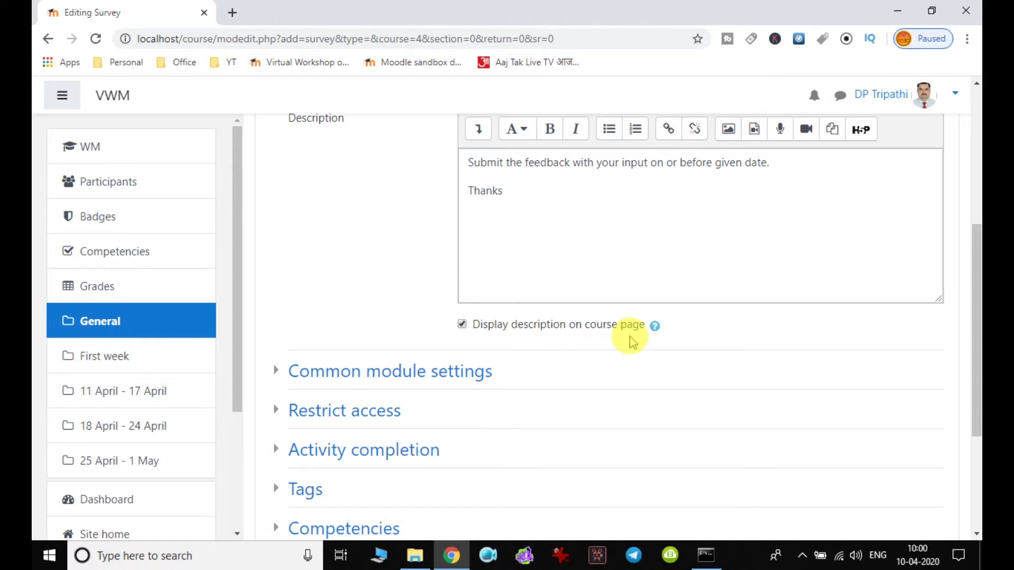
{"action": "left_click", "coordinate": [427, 376]}
{"action": "scroll", "coordinate": [554, 362], "scroll_direction": "down", "scroll_amount": 2}
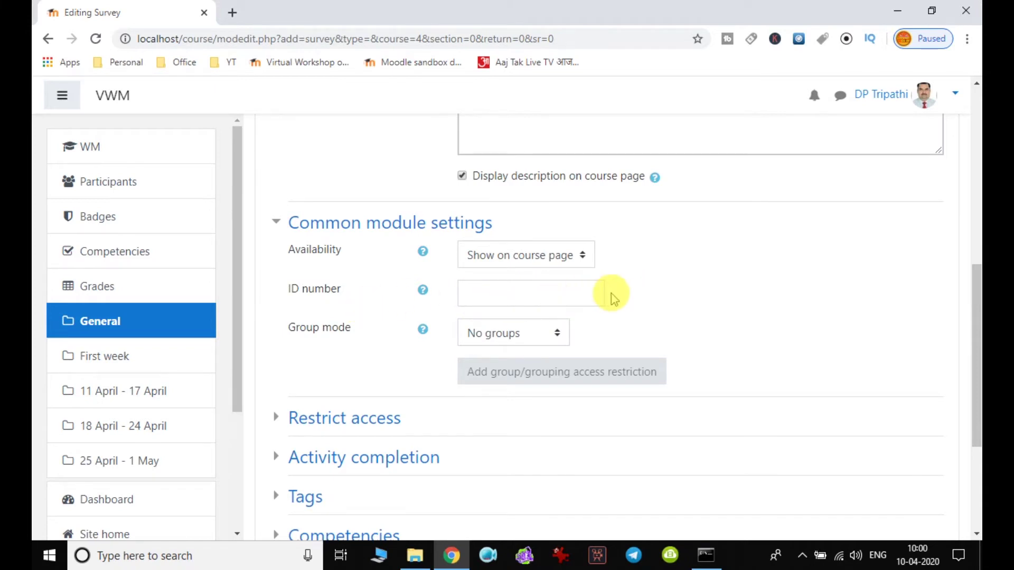
{"action": "left_click", "coordinate": [507, 289]}
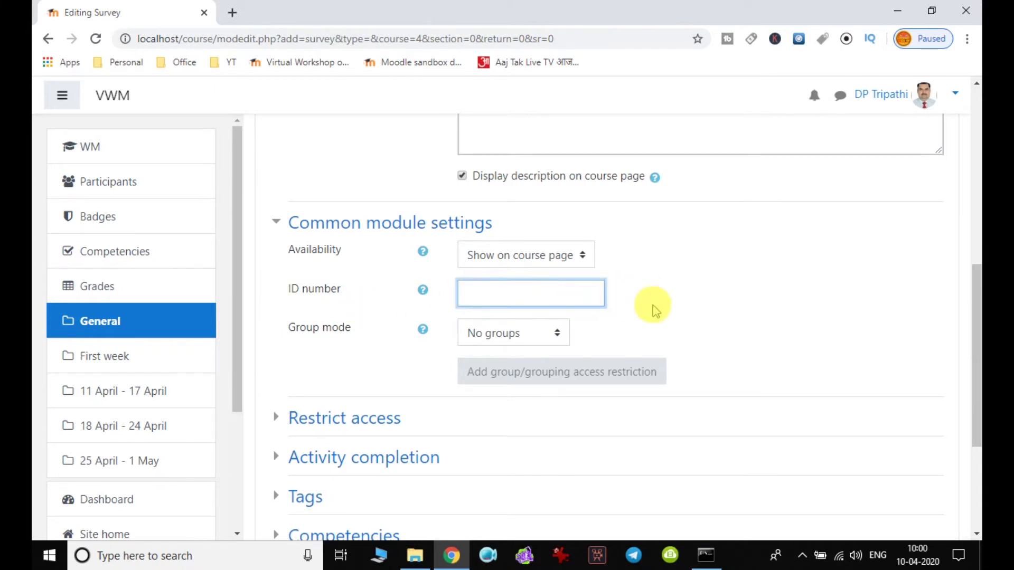
{"action": "scroll", "coordinate": [654, 307], "scroll_direction": "down", "scroll_amount": 3}
{"action": "left_click", "coordinate": [370, 271]}
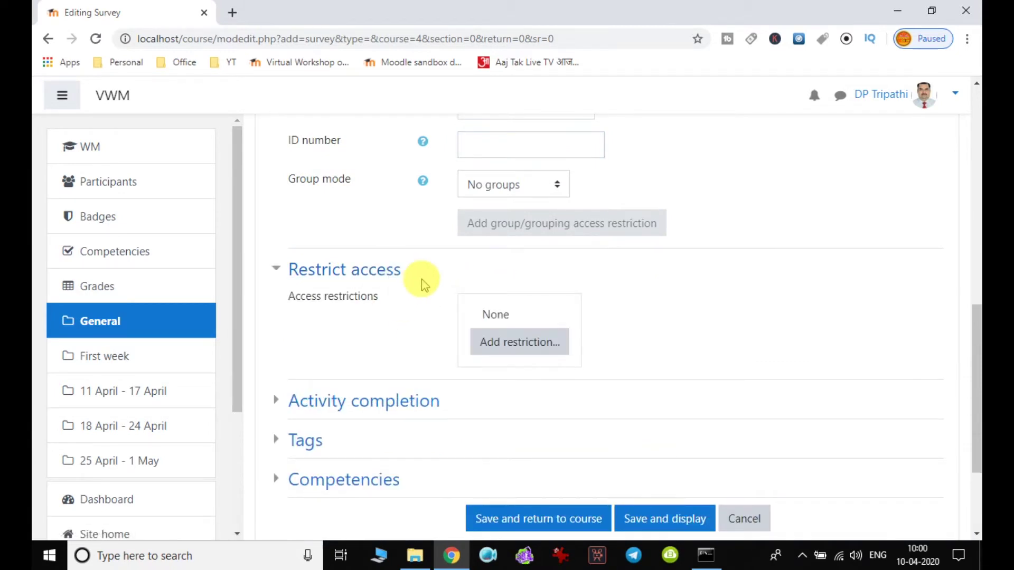
{"action": "scroll", "coordinate": [421, 286], "scroll_direction": "down", "scroll_amount": 2}
{"action": "left_click", "coordinate": [396, 327]}
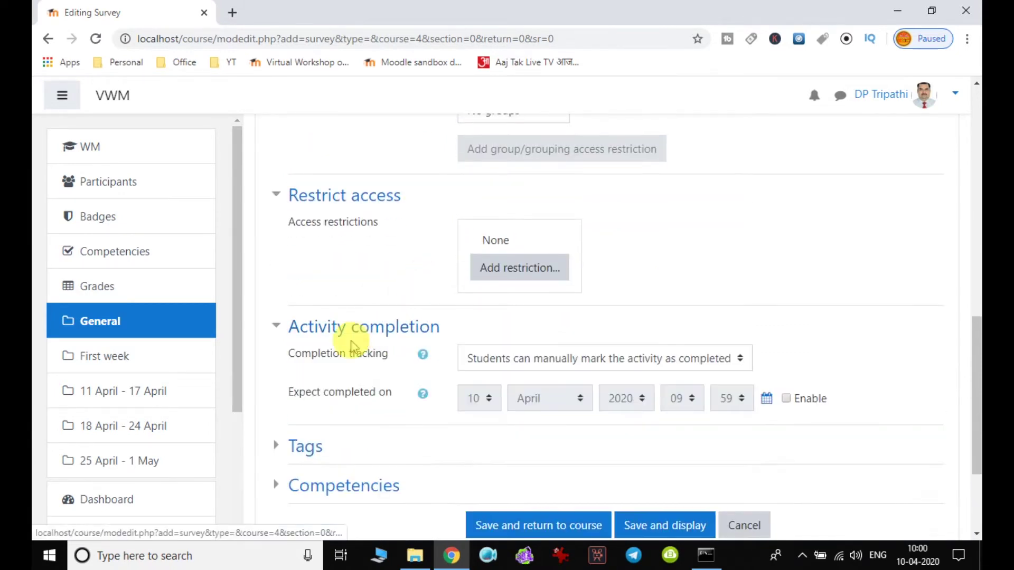
{"action": "scroll", "coordinate": [587, 333], "scroll_direction": "down", "scroll_amount": 3}
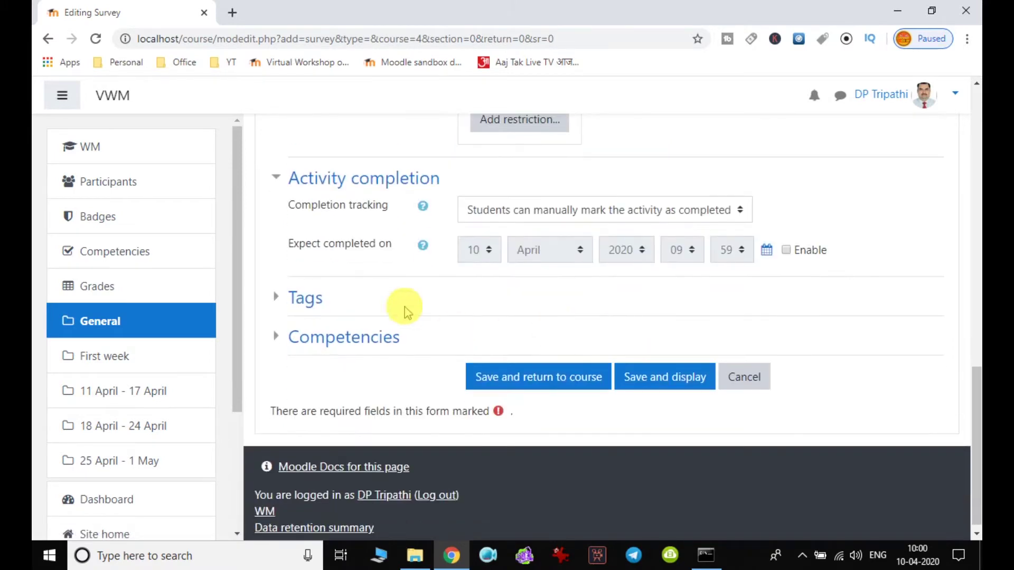
{"action": "left_click", "coordinate": [300, 302]}
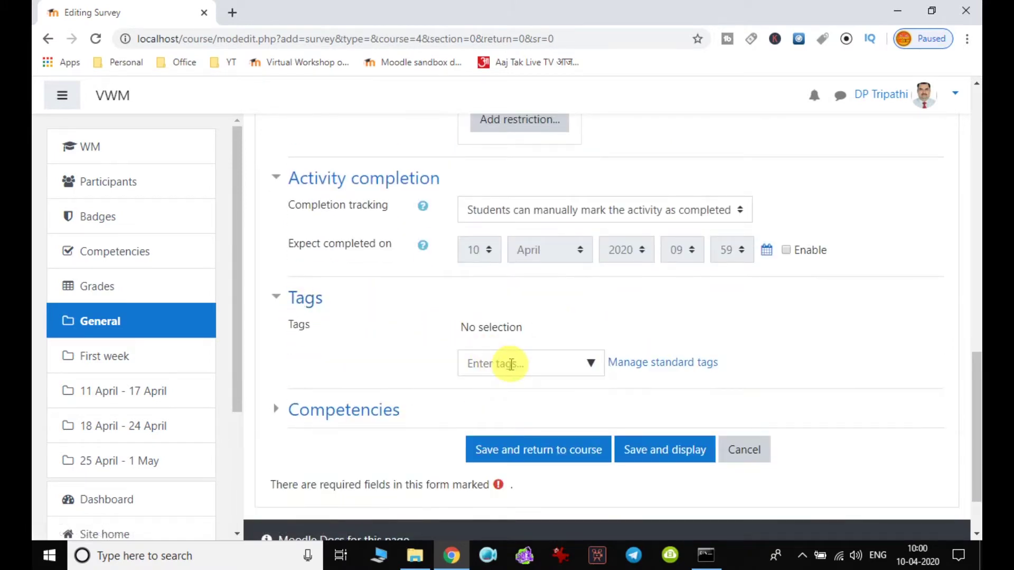
- Tag the survey 'feedback' and save it, returning to the course
{"action": "left_click", "coordinate": [511, 364]}
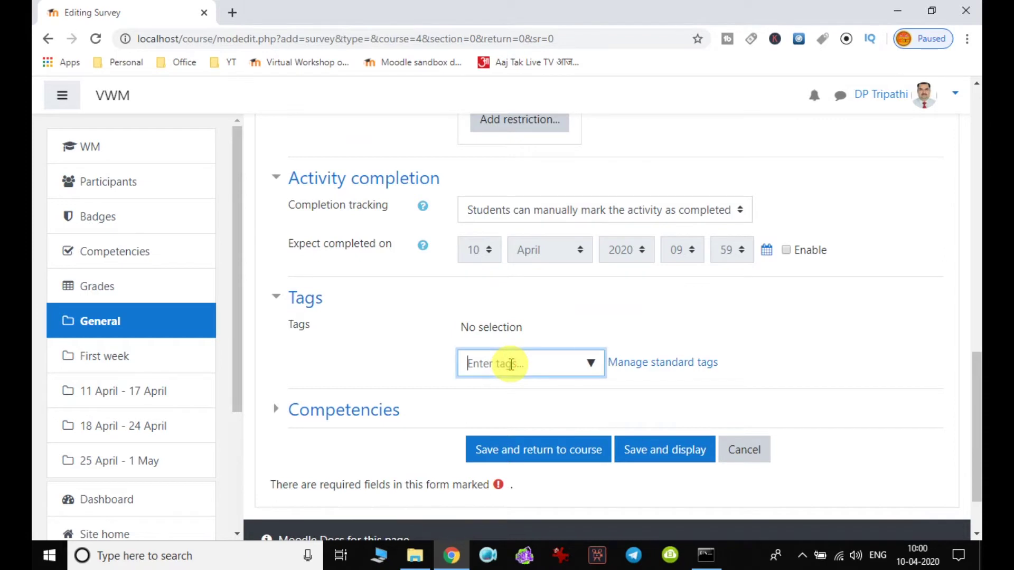
{"action": "type", "text": "fee"}
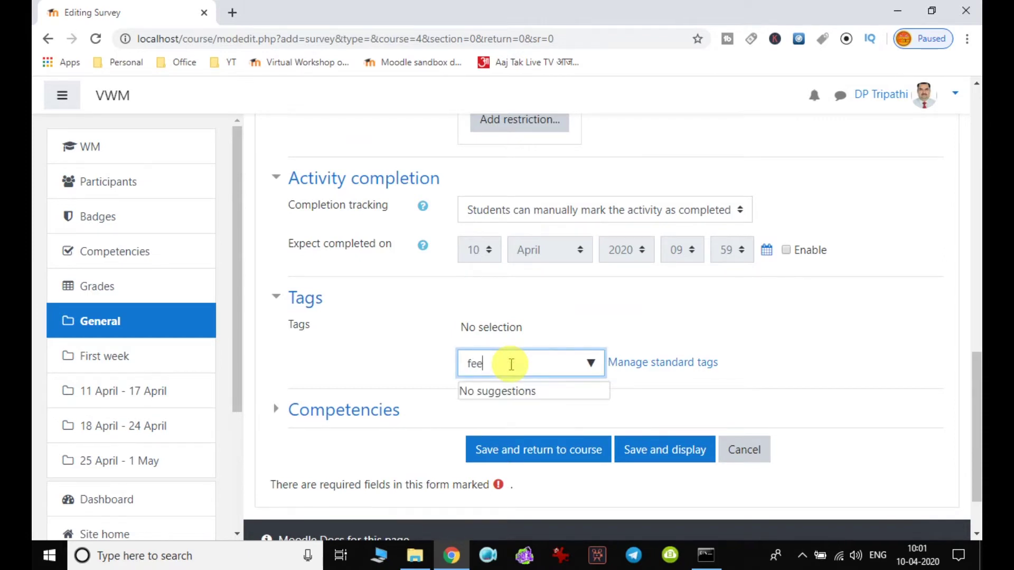
{"action": "type", "text": "k"}
{"action": "key", "text": "Return"}
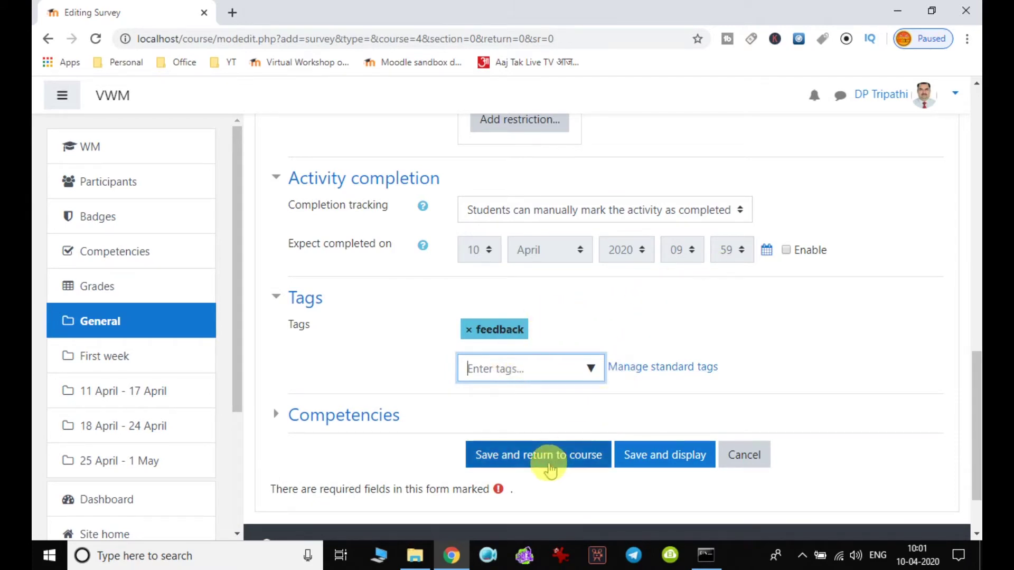
{"action": "left_click", "coordinate": [548, 465]}
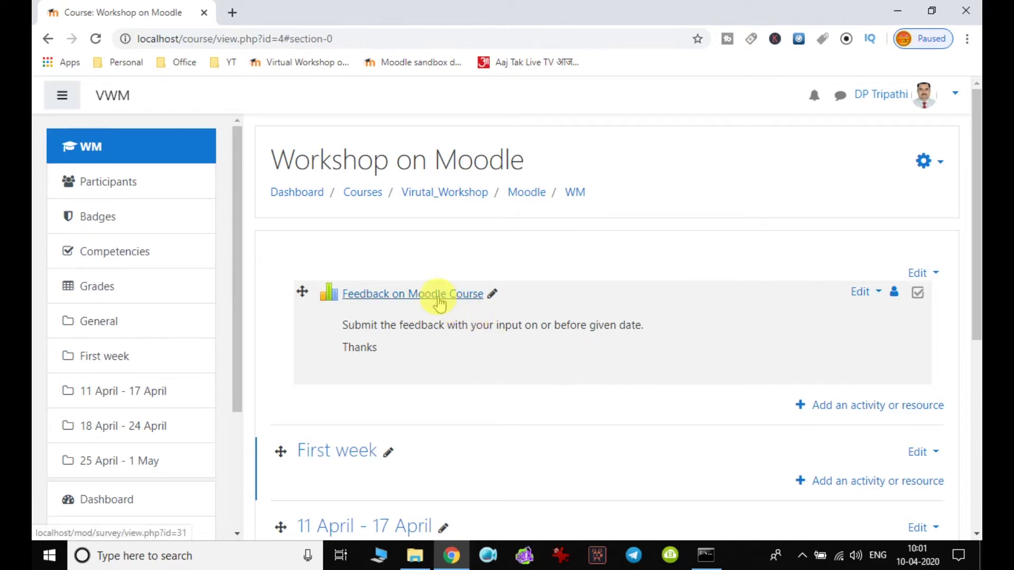
- Open the Feedback on Moodle Course survey and scroll through its COLLES questions, Relevance to final comments
{"action": "left_click", "coordinate": [438, 296]}
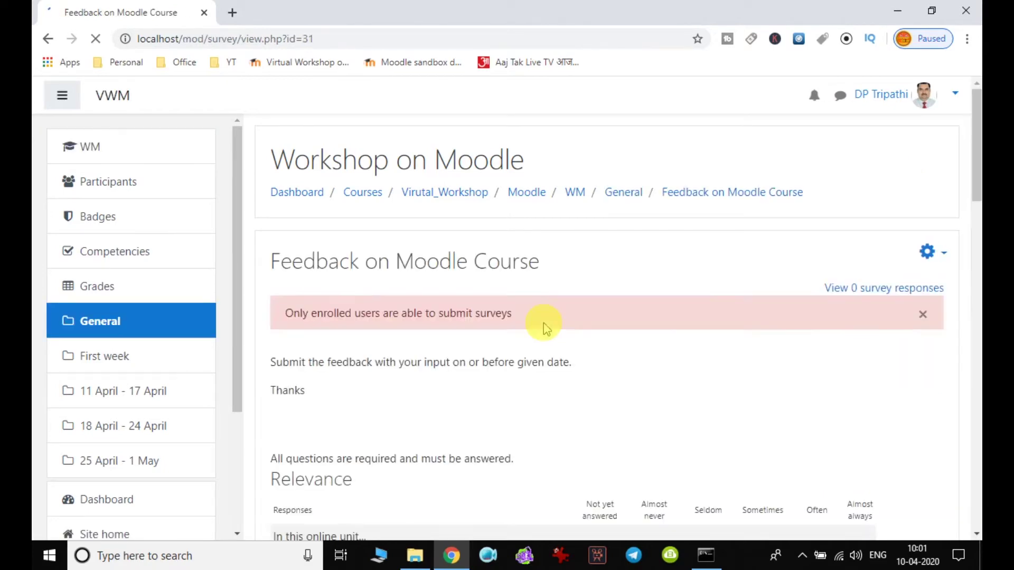
{"action": "scroll", "coordinate": [606, 334], "scroll_direction": "down", "scroll_amount": 4}
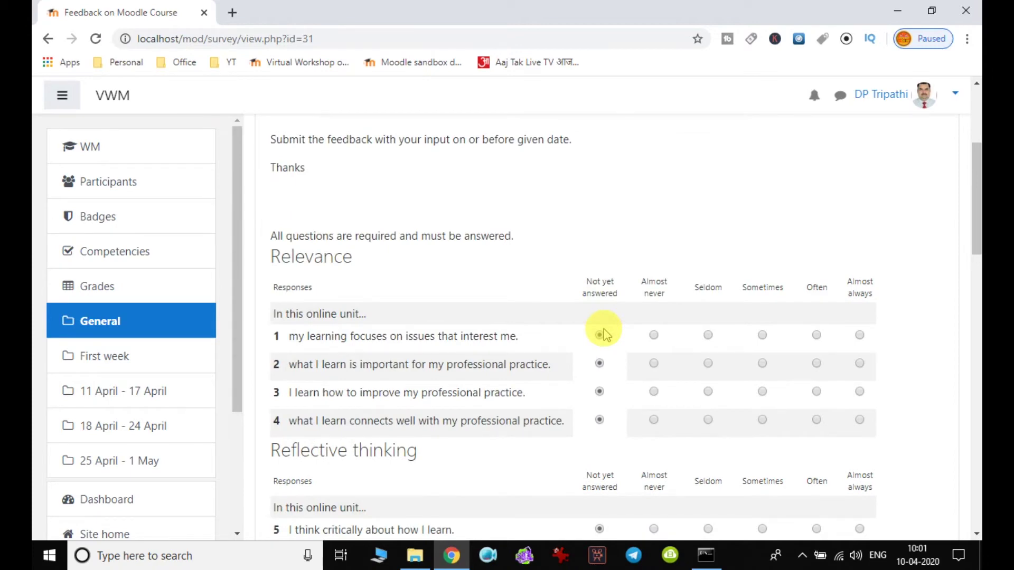
{"action": "scroll", "coordinate": [606, 333], "scroll_direction": "up", "scroll_amount": 3}
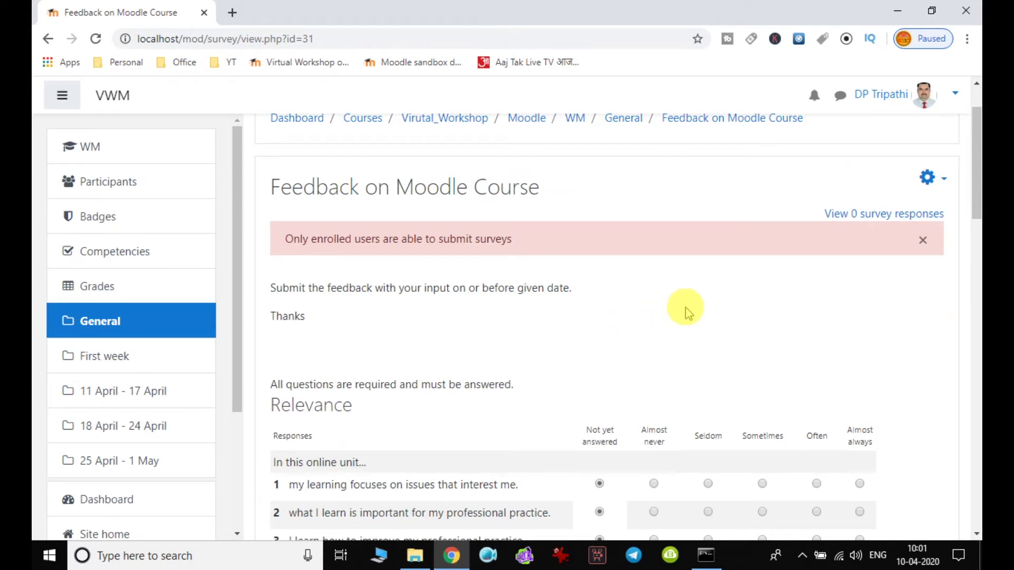
{"action": "scroll", "coordinate": [686, 311], "scroll_direction": "down", "scroll_amount": 3}
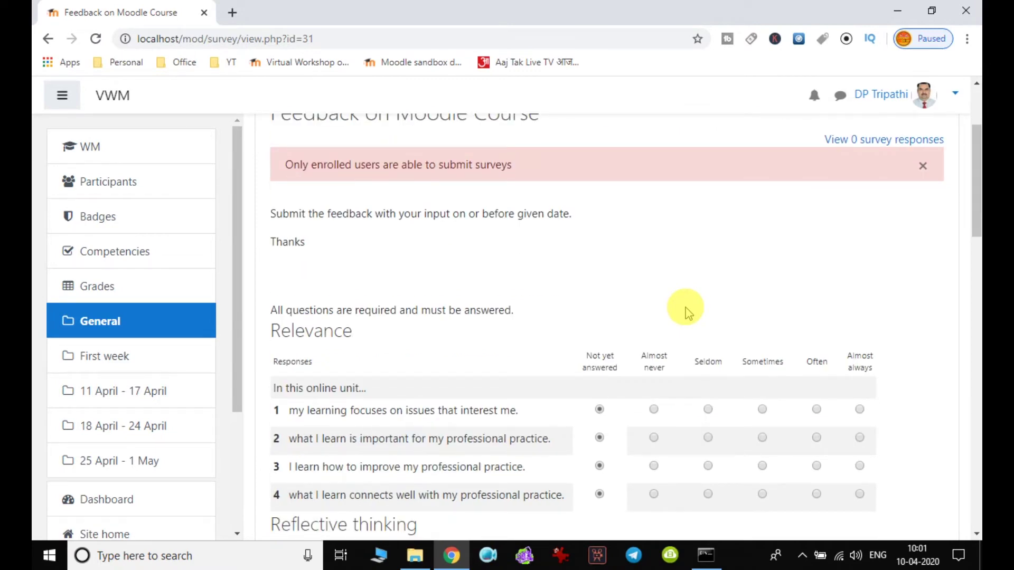
{"action": "scroll", "coordinate": [687, 311], "scroll_direction": "down", "scroll_amount": 3}
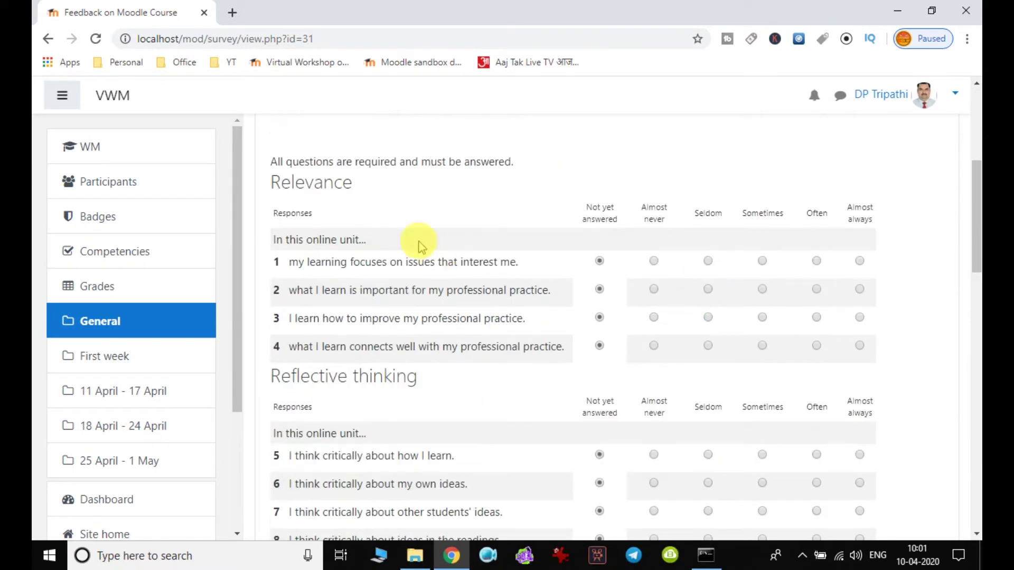
{"action": "scroll", "coordinate": [480, 280], "scroll_direction": "down", "scroll_amount": 3}
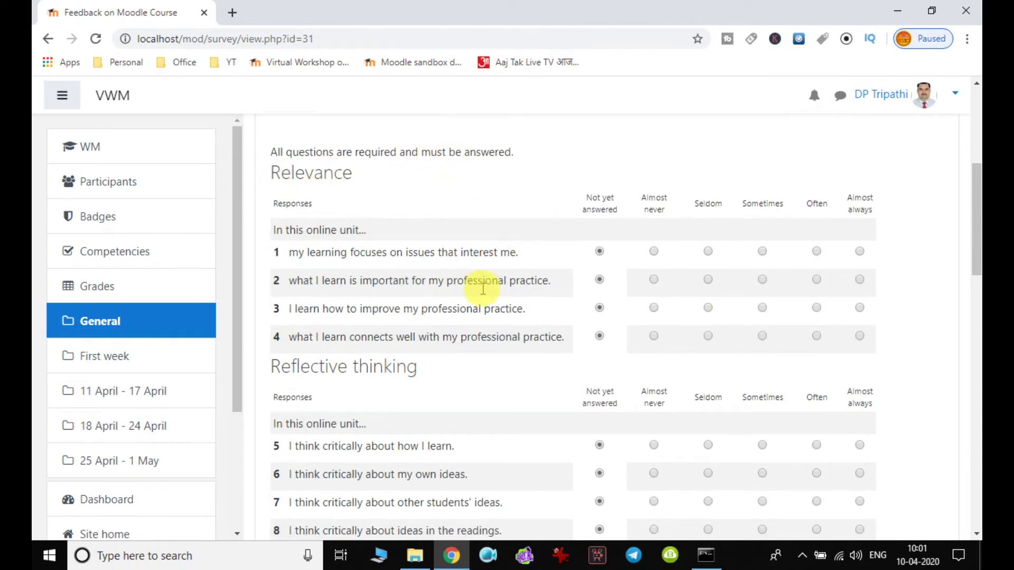
{"action": "scroll", "coordinate": [457, 280], "scroll_direction": "down", "scroll_amount": 3}
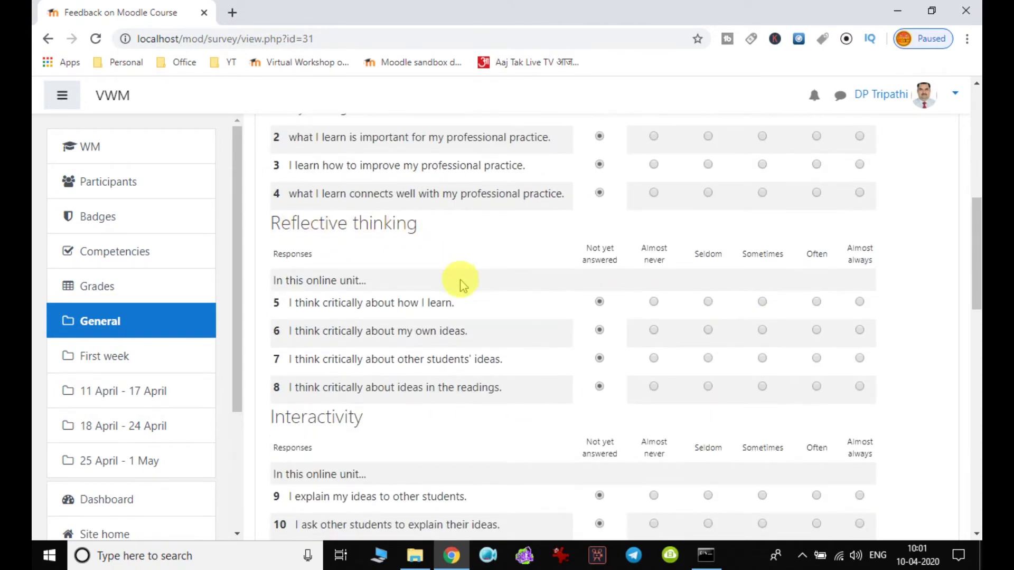
{"action": "scroll", "coordinate": [460, 287], "scroll_direction": "down", "scroll_amount": 3}
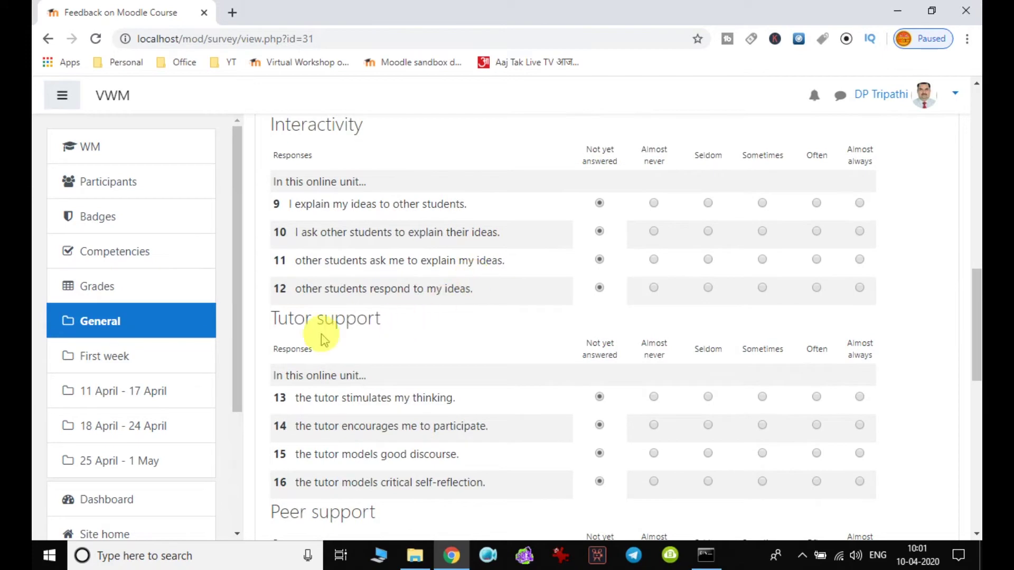
{"action": "scroll", "coordinate": [370, 344], "scroll_direction": "down", "scroll_amount": 3}
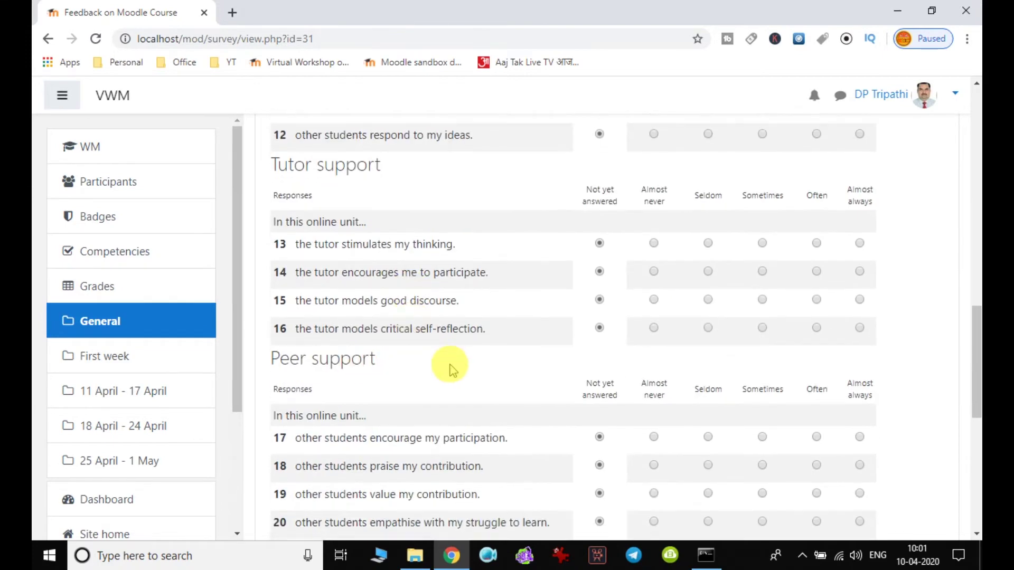
{"action": "scroll", "coordinate": [475, 348], "scroll_direction": "down", "scroll_amount": 4}
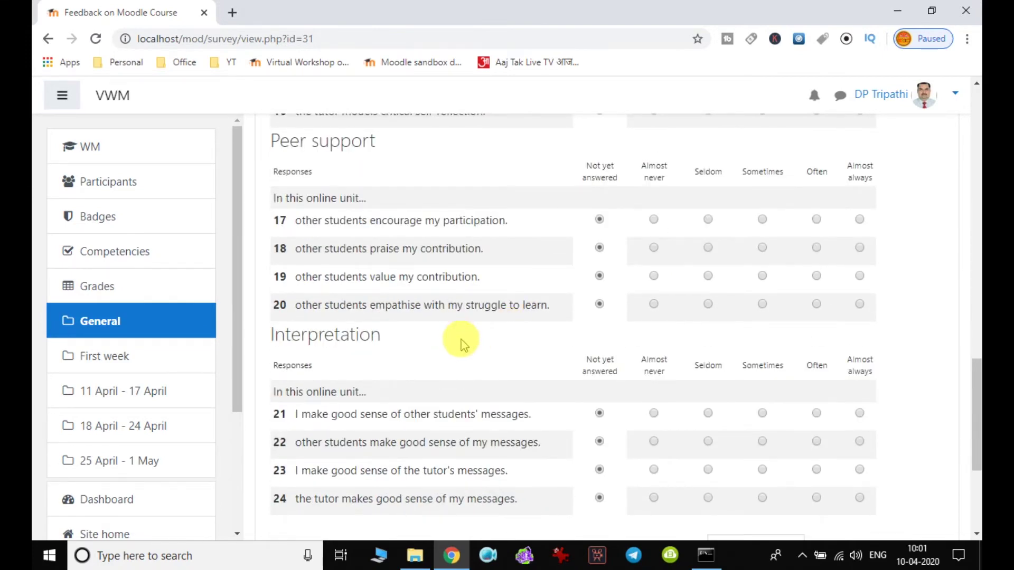
{"action": "scroll", "coordinate": [463, 345], "scroll_direction": "down", "scroll_amount": 4}
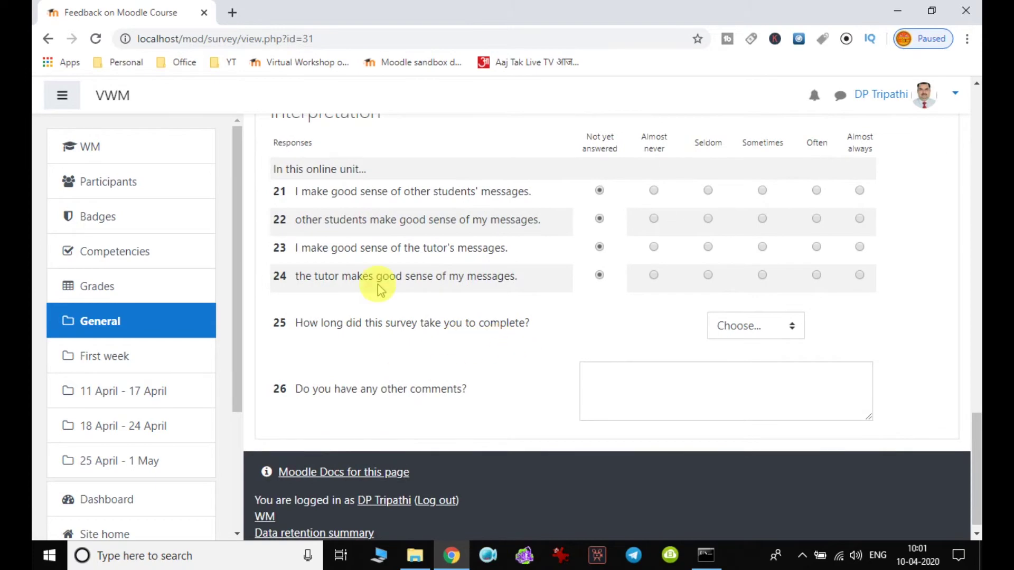
{"action": "scroll", "coordinate": [494, 360], "scroll_direction": "up", "scroll_amount": 12}
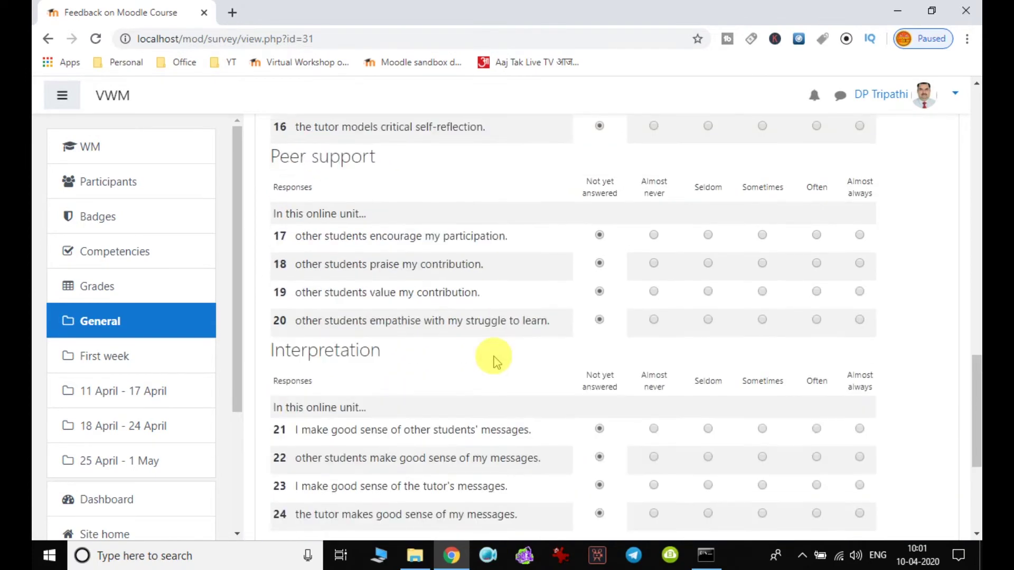
{"action": "scroll", "coordinate": [495, 361], "scroll_direction": "up", "scroll_amount": 8}
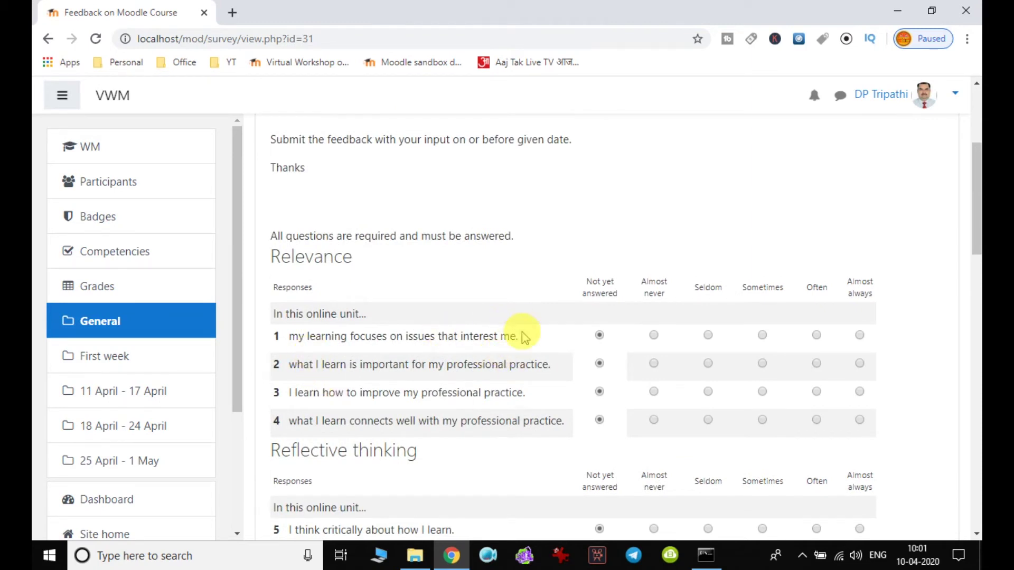
{"action": "left_click_drag", "start_coordinate": [268, 255], "coordinate": [405, 280]}
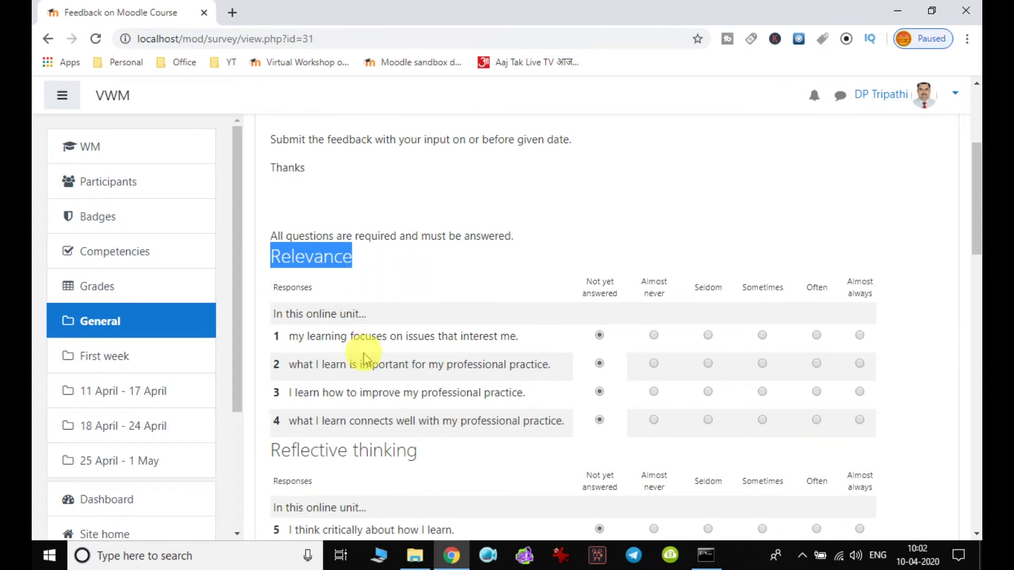
{"action": "scroll", "coordinate": [364, 356], "scroll_direction": "down", "scroll_amount": 3}
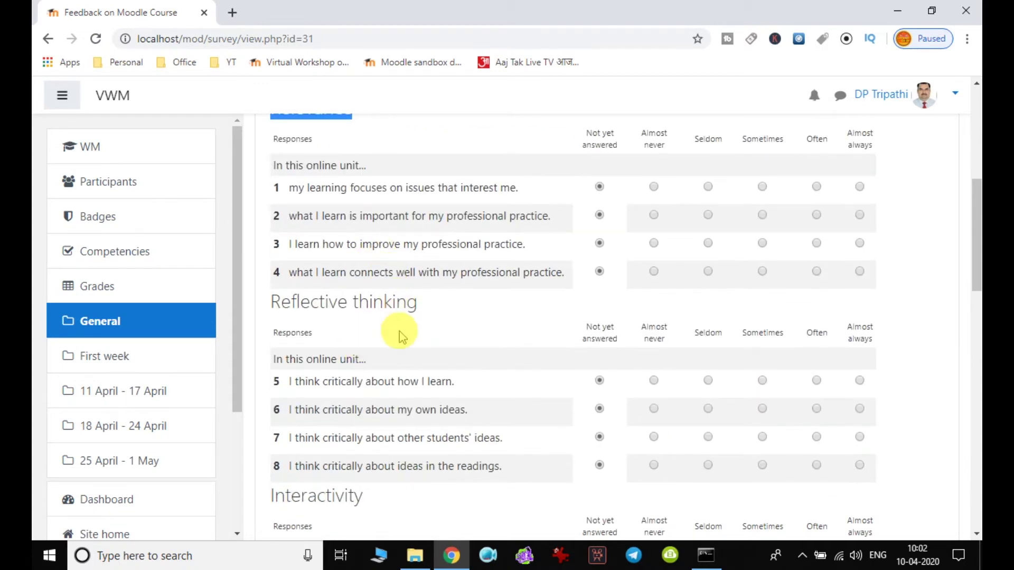
{"action": "scroll", "coordinate": [401, 337], "scroll_direction": "down", "scroll_amount": 2}
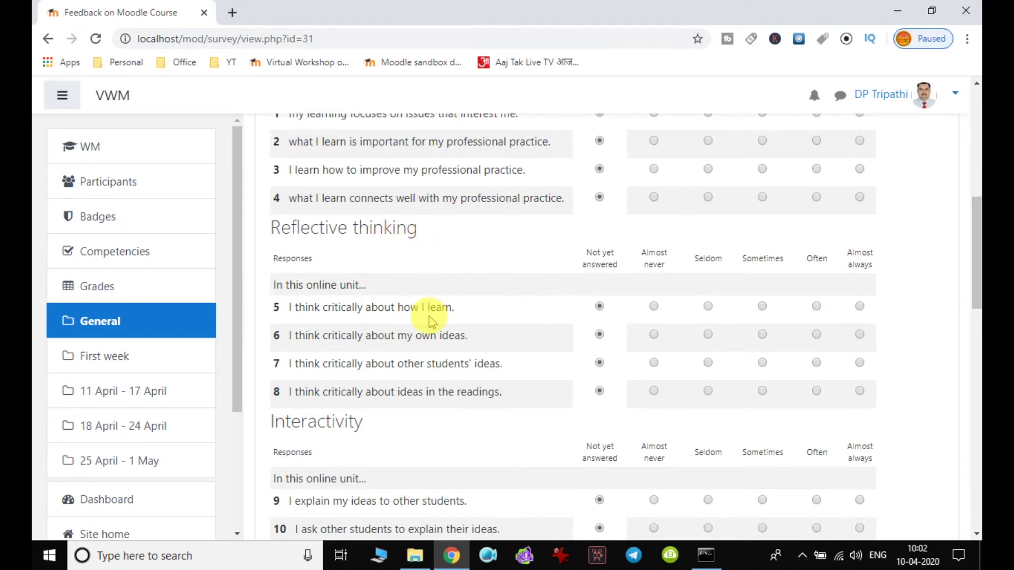
{"action": "scroll", "coordinate": [431, 319], "scroll_direction": "down", "scroll_amount": 4}
{"action": "scroll", "coordinate": [391, 360], "scroll_direction": "down", "scroll_amount": 4}
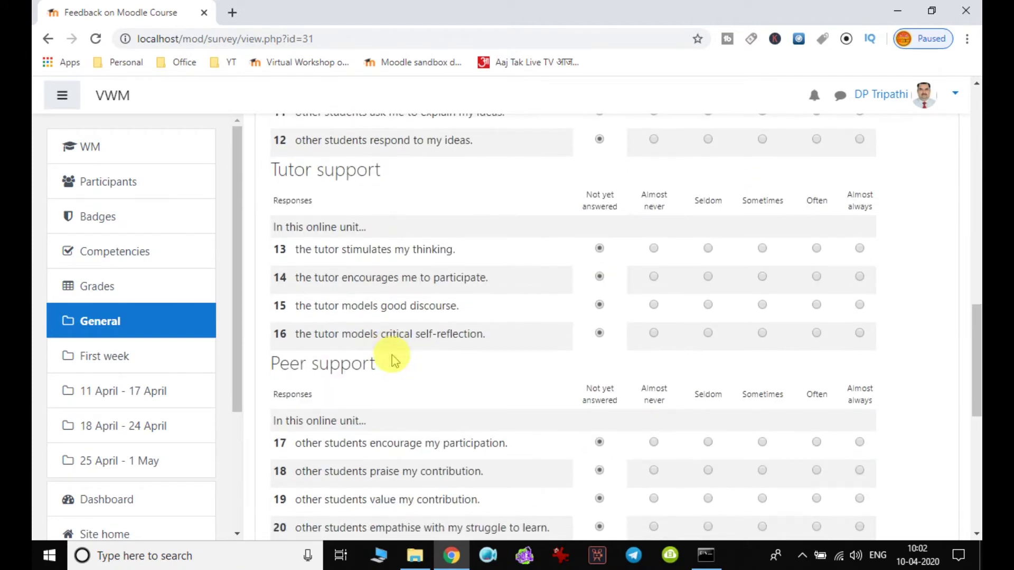
{"action": "scroll", "coordinate": [442, 350], "scroll_direction": "up", "scroll_amount": 7}
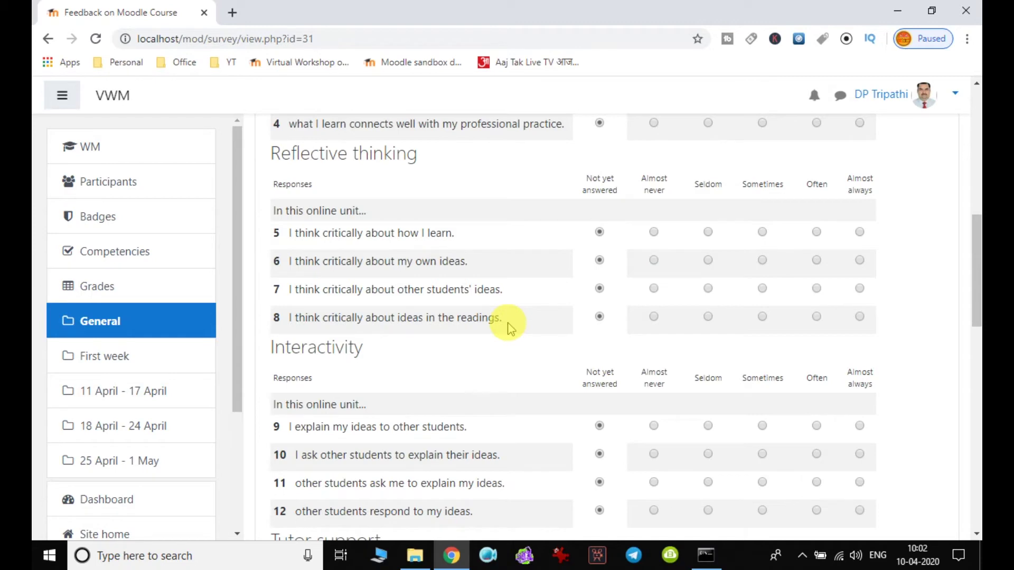
{"action": "scroll", "coordinate": [510, 327], "scroll_direction": "up", "scroll_amount": 3}
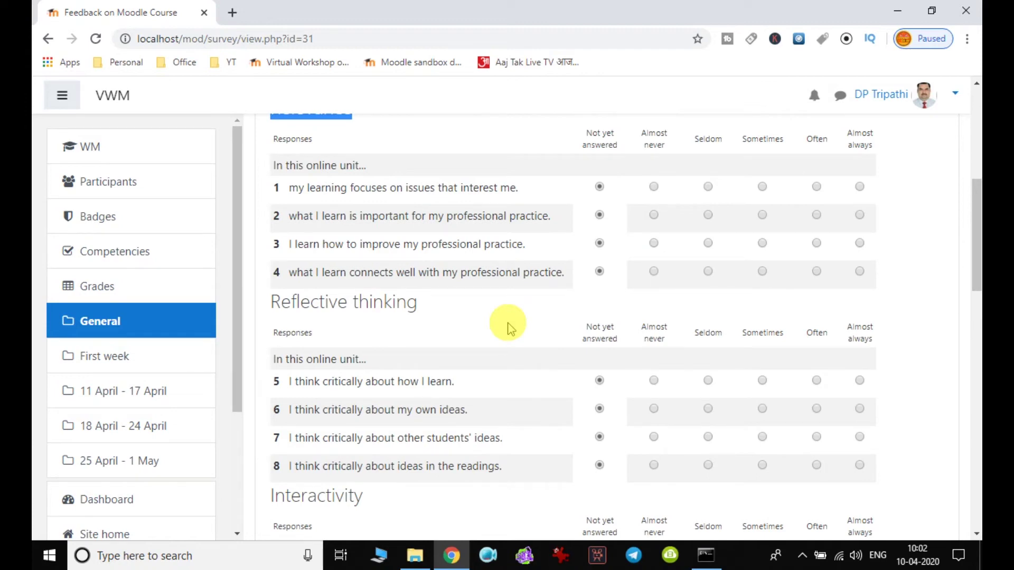
{"action": "scroll", "coordinate": [508, 327], "scroll_direction": "down", "scroll_amount": 18}
{"action": "scroll", "coordinate": [509, 327], "scroll_direction": "up", "scroll_amount": 15}
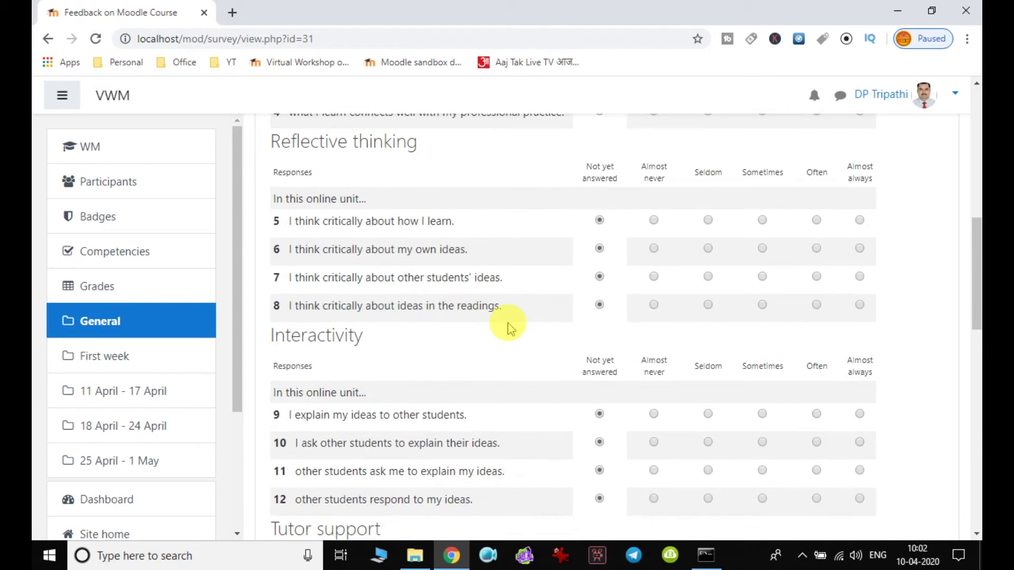
{"action": "scroll", "coordinate": [509, 328], "scroll_direction": "up", "scroll_amount": 10}
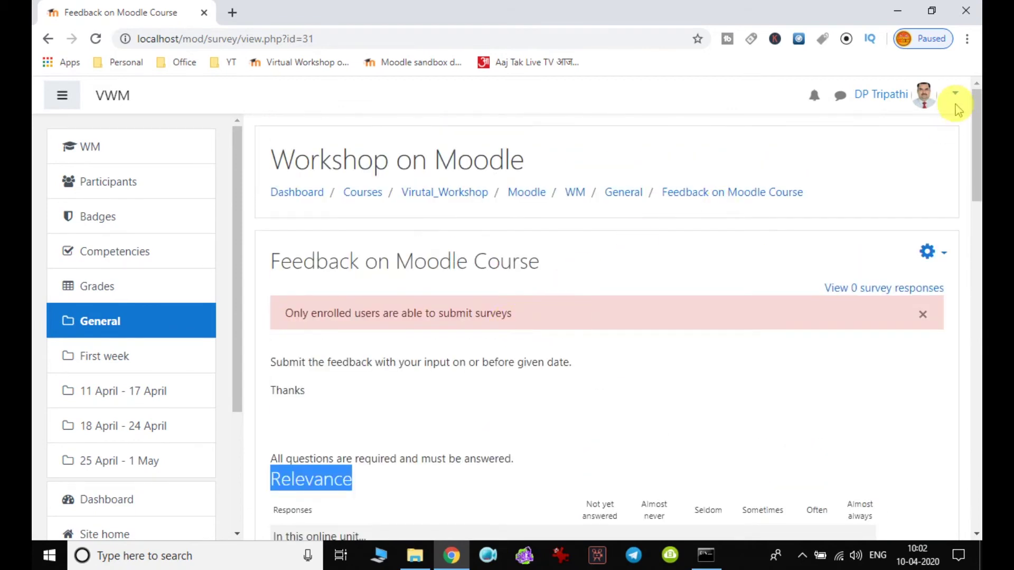
- Log out of the admin account and sign in as the student with the saved login
{"action": "left_click", "coordinate": [955, 95]}
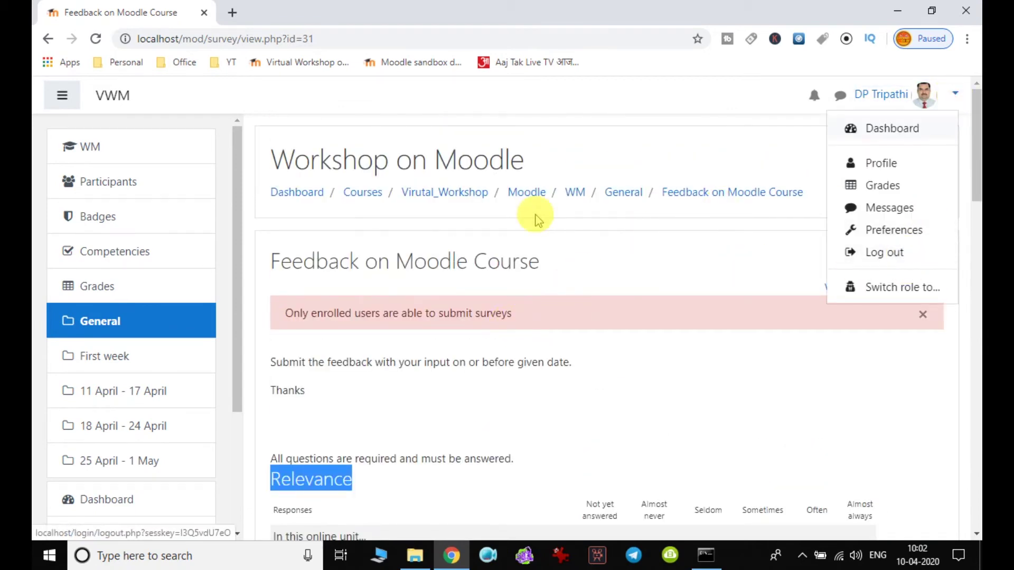
{"action": "left_click", "coordinate": [892, 252]}
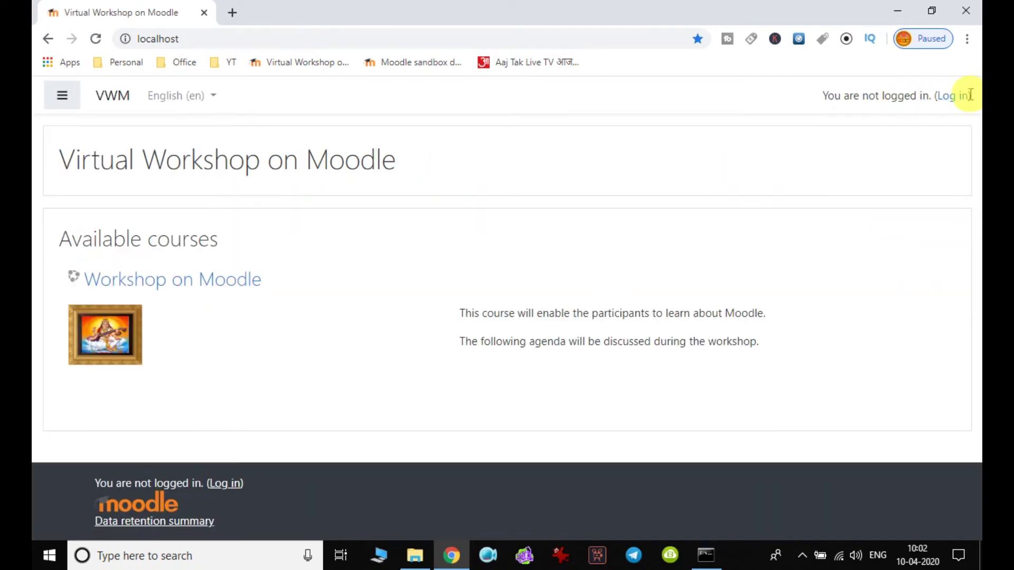
{"action": "left_click", "coordinate": [955, 95]}
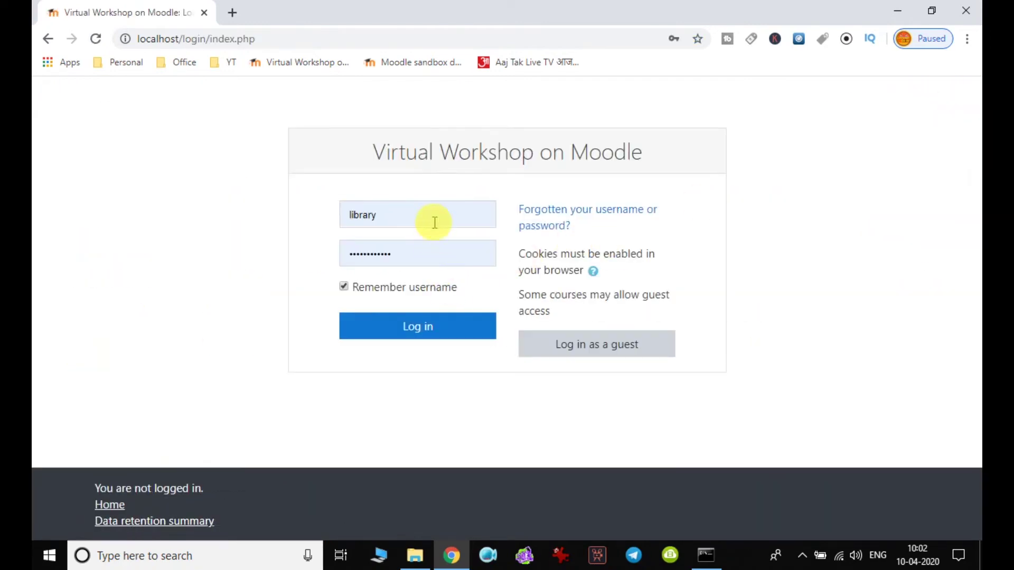
{"action": "left_click", "coordinate": [430, 220]}
{"action": "left_click", "coordinate": [415, 308]}
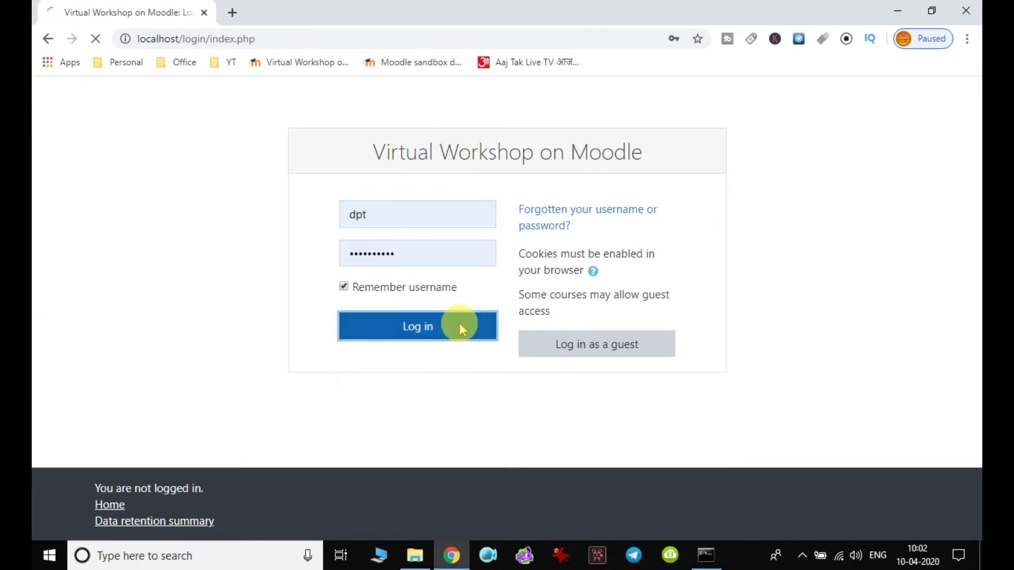
{"action": "left_click", "coordinate": [462, 326]}
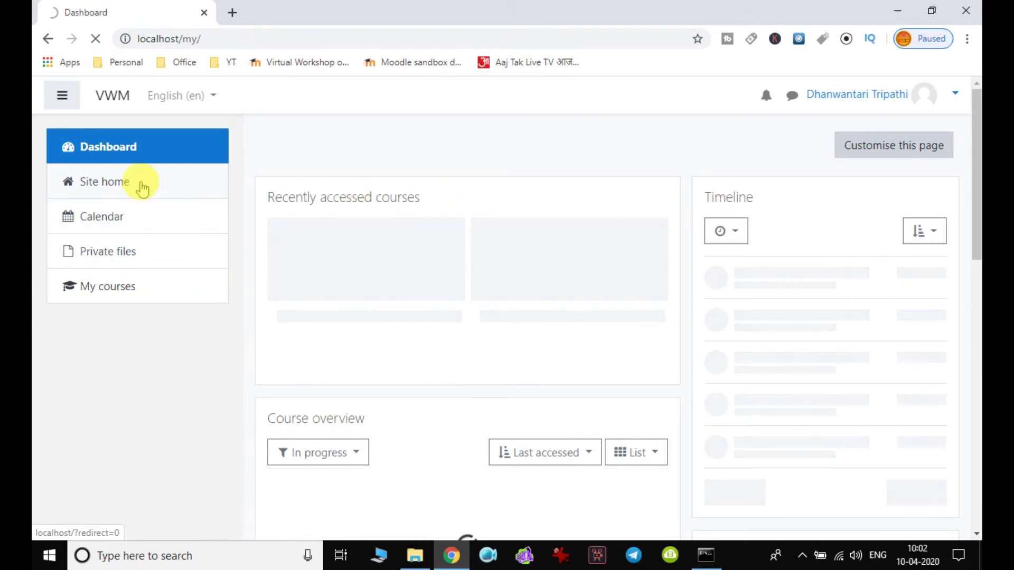
- Go to the Workshop on Moodle survey and rate question 1 Almost never
{"action": "left_click", "coordinate": [138, 184]}
{"action": "left_click", "coordinate": [366, 280]}
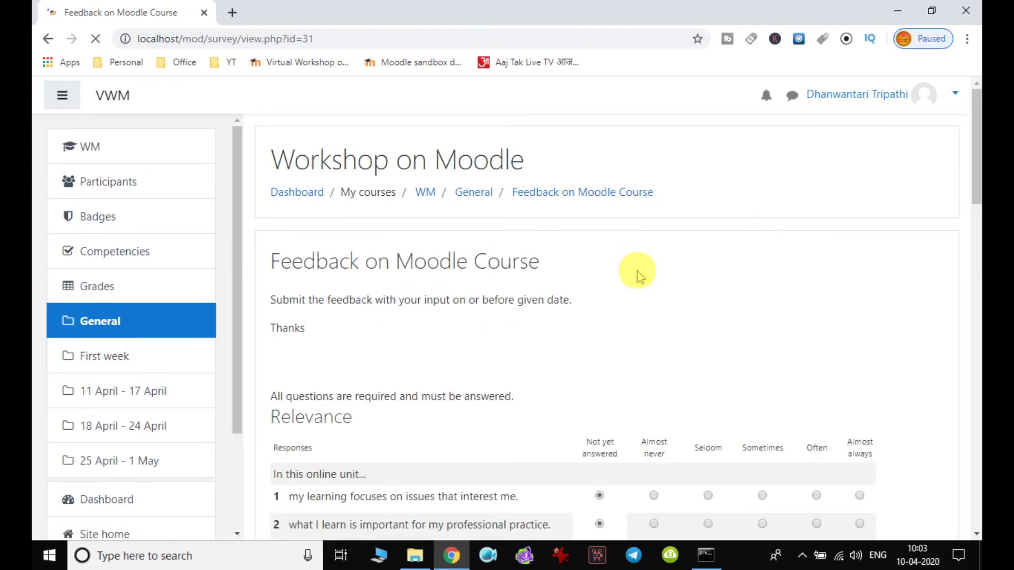
{"action": "scroll", "coordinate": [639, 274], "scroll_direction": "down", "scroll_amount": 20}
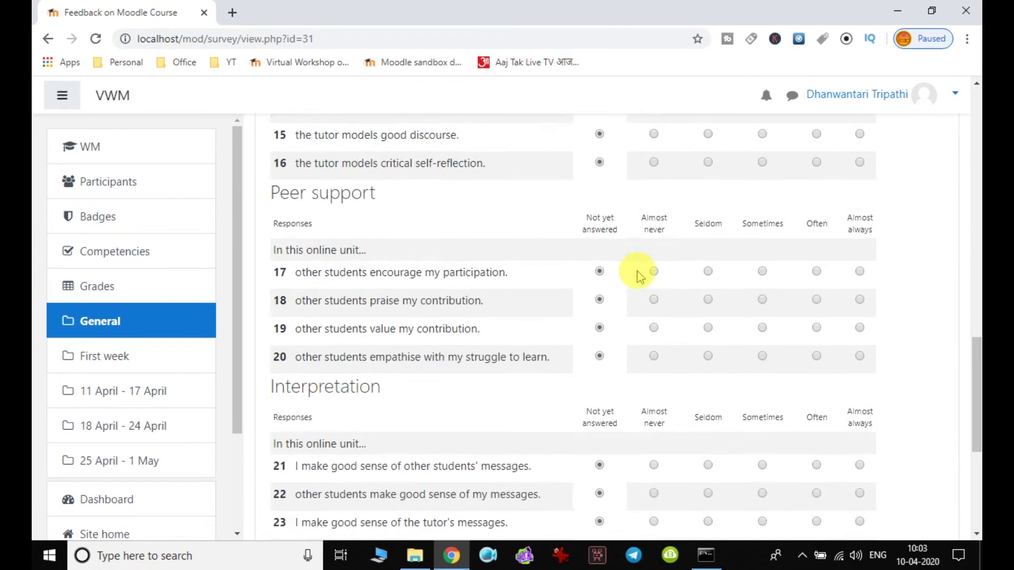
{"action": "scroll", "coordinate": [639, 274], "scroll_direction": "up", "scroll_amount": 20}
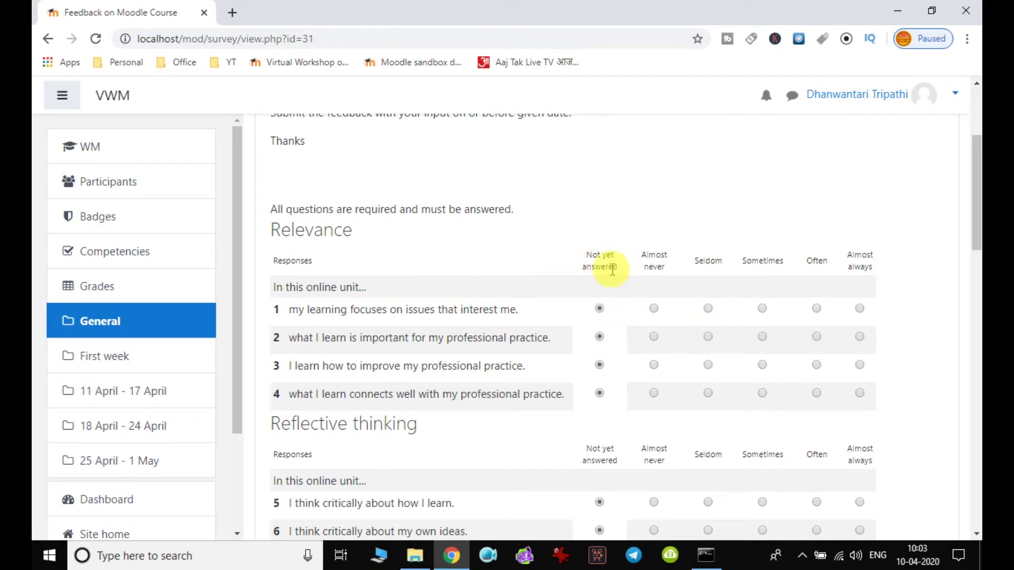
{"action": "scroll", "coordinate": [610, 354], "scroll_direction": "down", "scroll_amount": 20}
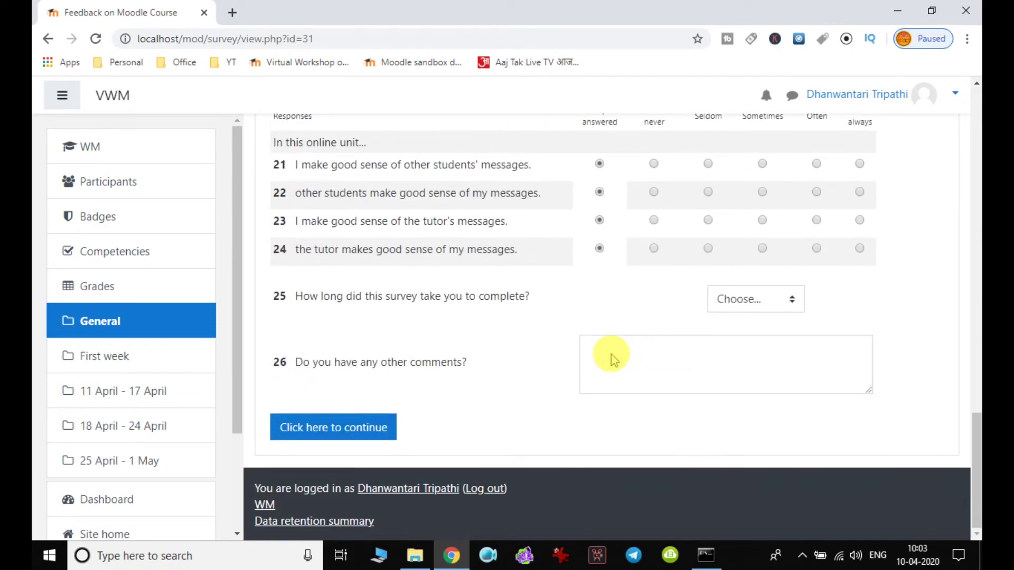
{"action": "scroll", "coordinate": [613, 360], "scroll_direction": "up", "scroll_amount": 20}
{"action": "scroll", "coordinate": [601, 369], "scroll_direction": "down", "scroll_amount": 4}
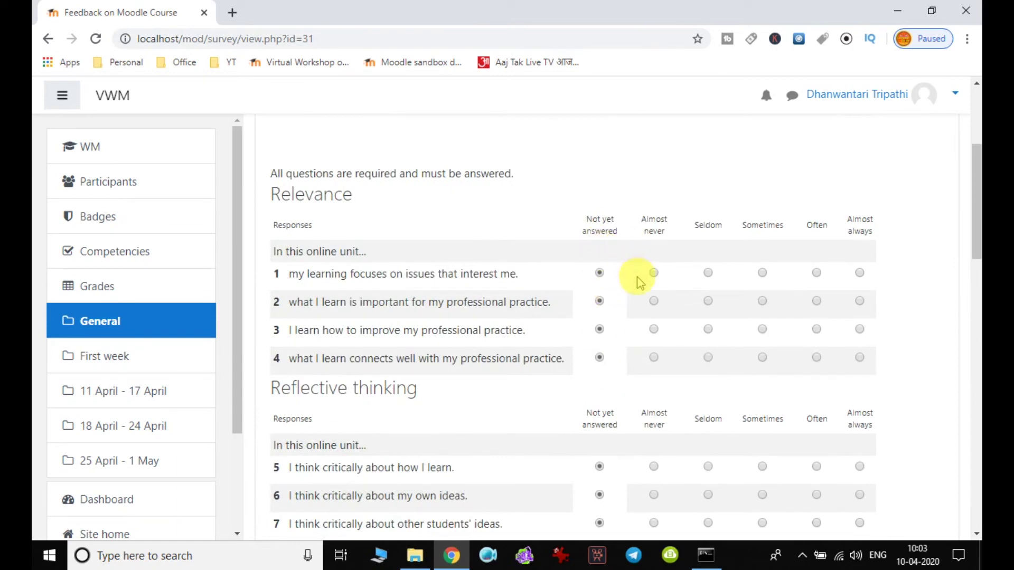
{"action": "left_click", "coordinate": [653, 272]}
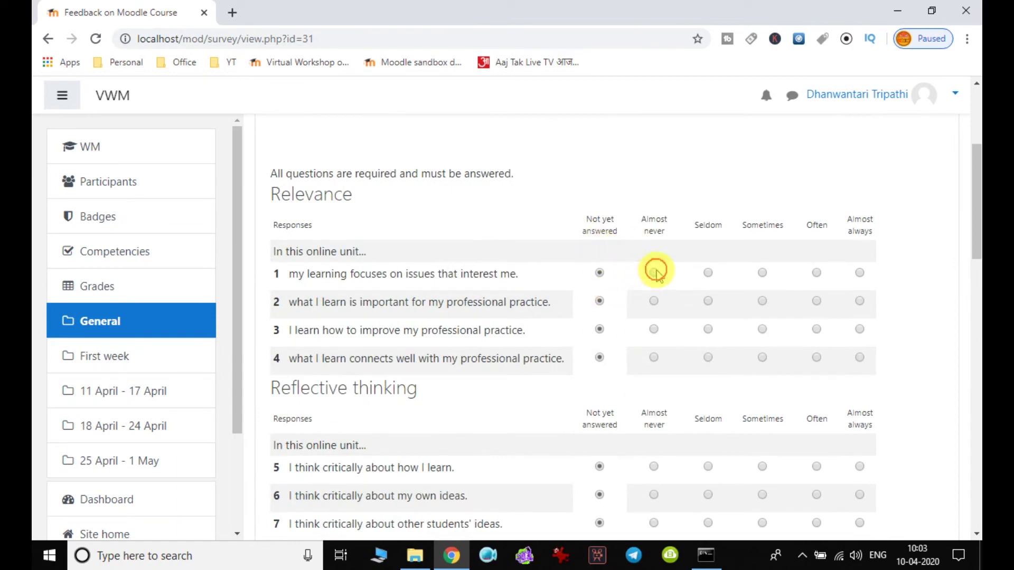
- Rate questions 2 and 6 Seldom and questions 3–11 otherwise Almost never
{"action": "left_click", "coordinate": [707, 302]}
{"action": "left_click", "coordinate": [654, 328]}
{"action": "left_click", "coordinate": [654, 358]}
{"action": "scroll", "coordinate": [655, 361], "scroll_direction": "down", "scroll_amount": 1}
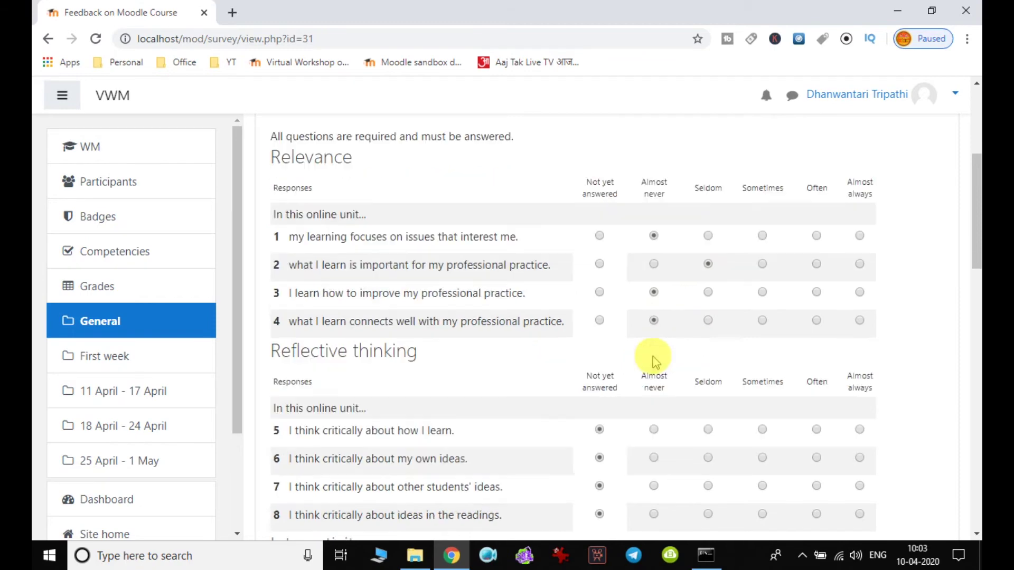
{"action": "scroll", "coordinate": [655, 362], "scroll_direction": "down", "scroll_amount": 2}
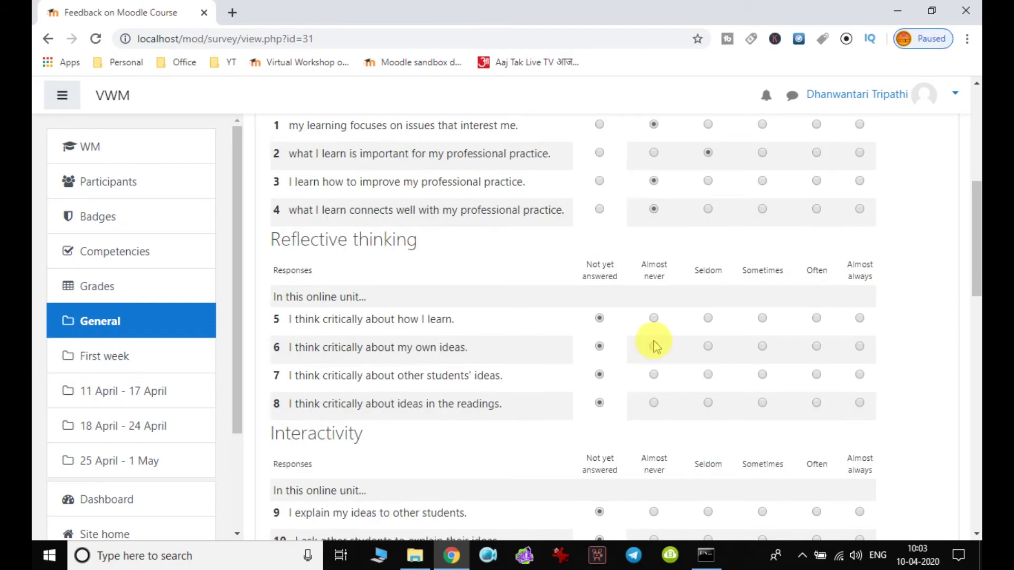
{"action": "left_click", "coordinate": [707, 346]}
{"action": "left_click", "coordinate": [654, 375]}
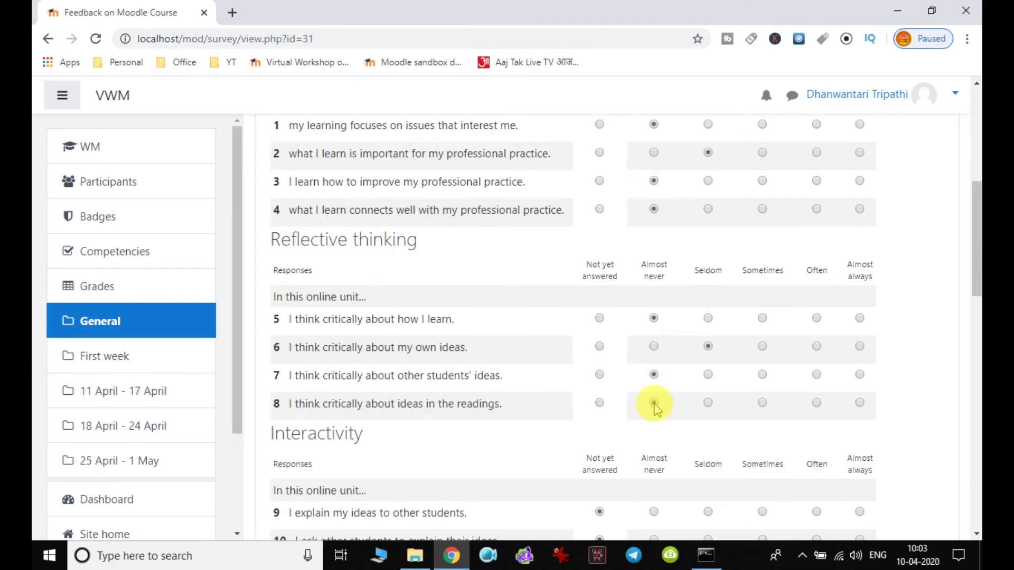
{"action": "scroll", "coordinate": [655, 407], "scroll_direction": "down", "scroll_amount": 5}
{"action": "left_click", "coordinate": [654, 215]}
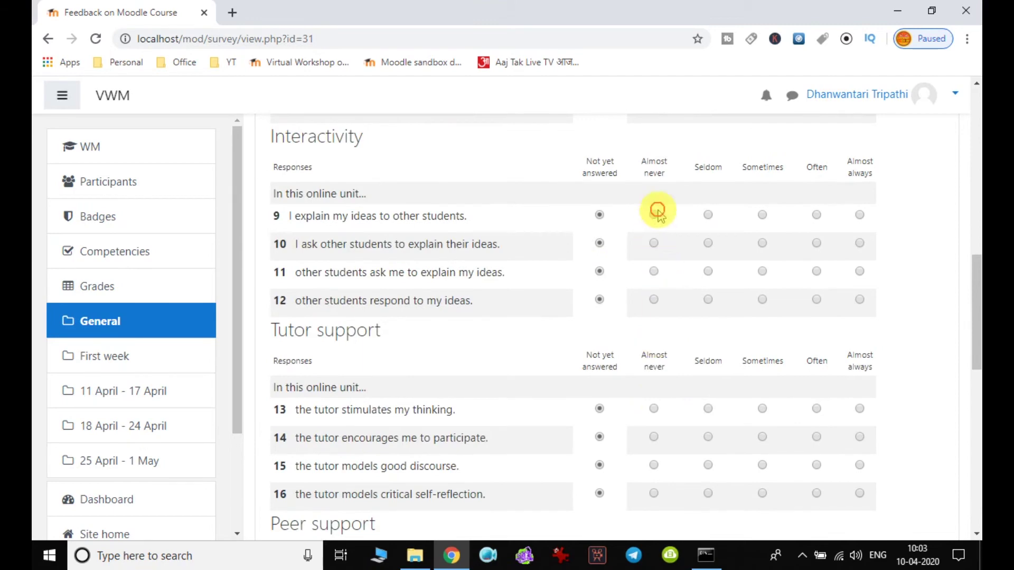
{"action": "left_click", "coordinate": [653, 243]}
{"action": "left_click", "coordinate": [653, 271]}
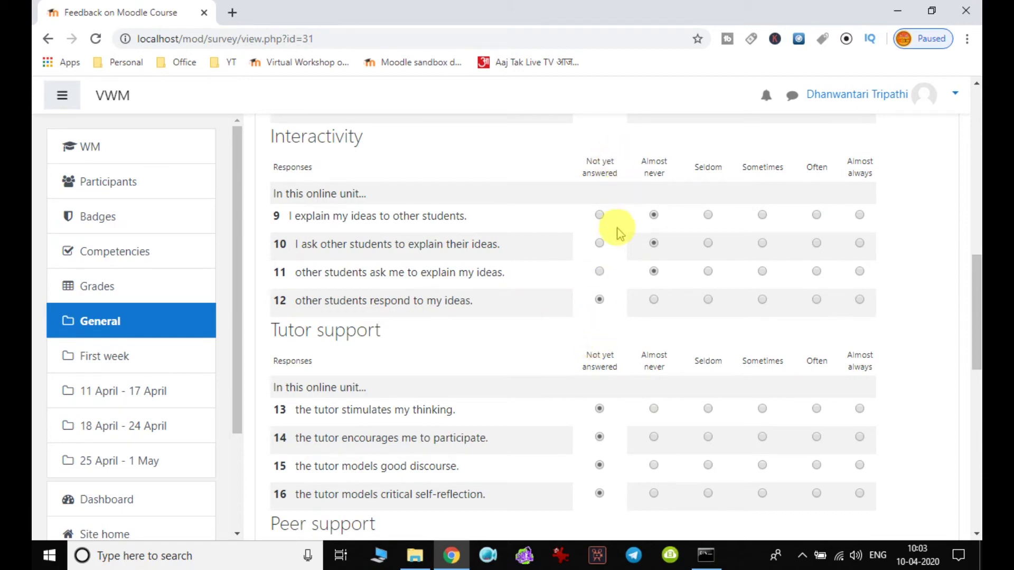
{"action": "left_click", "coordinate": [653, 270]}
- Rate question 12 Seldom and questions 13–24 Almost never
{"action": "scroll", "coordinate": [649, 296], "scroll_direction": "down", "scroll_amount": 3}
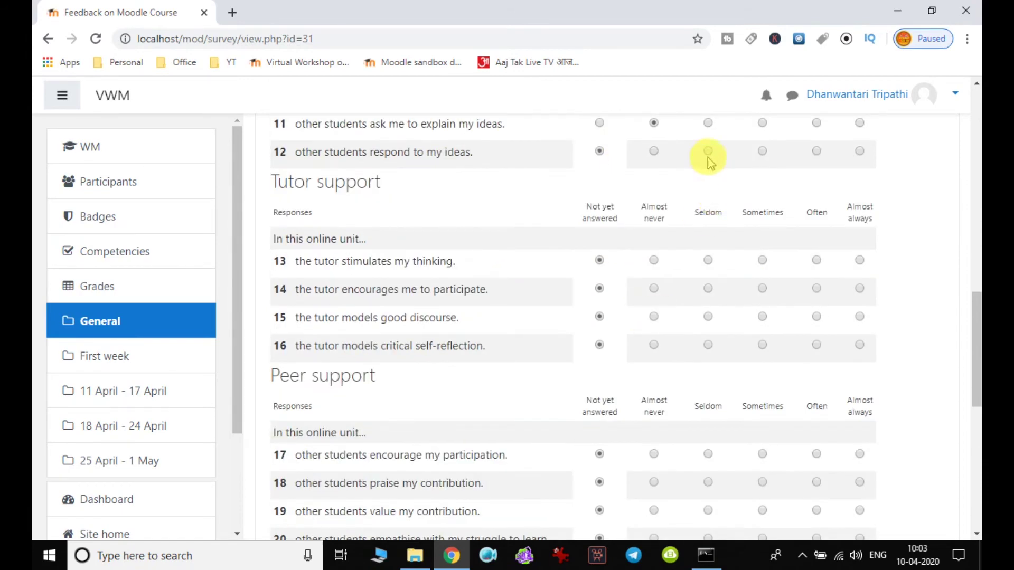
{"action": "left_click", "coordinate": [708, 152]}
{"action": "left_click", "coordinate": [654, 261]}
{"action": "left_click", "coordinate": [654, 289]}
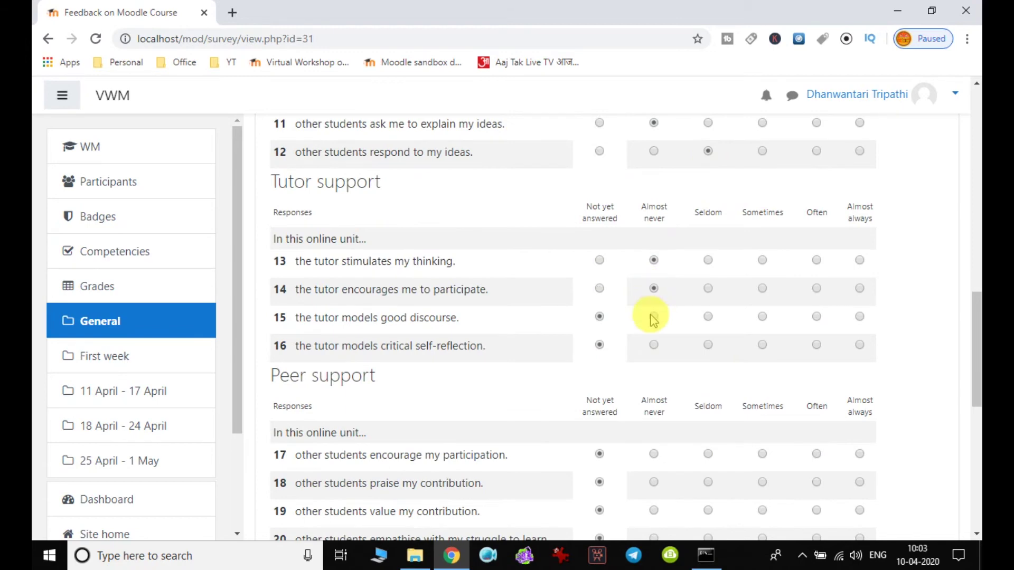
{"action": "left_click", "coordinate": [655, 346]}
{"action": "scroll", "coordinate": [654, 350], "scroll_direction": "down", "scroll_amount": 4}
{"action": "left_click", "coordinate": [654, 233]}
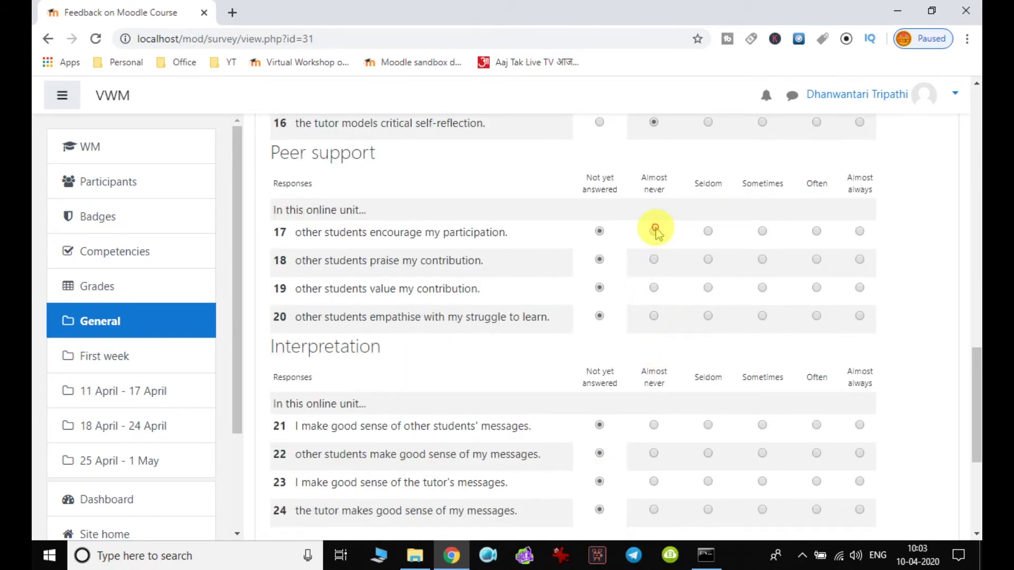
{"action": "left_click", "coordinate": [655, 261]}
{"action": "left_click", "coordinate": [655, 289]}
{"action": "left_click", "coordinate": [655, 317]}
{"action": "scroll", "coordinate": [656, 319], "scroll_direction": "down", "scroll_amount": 3}
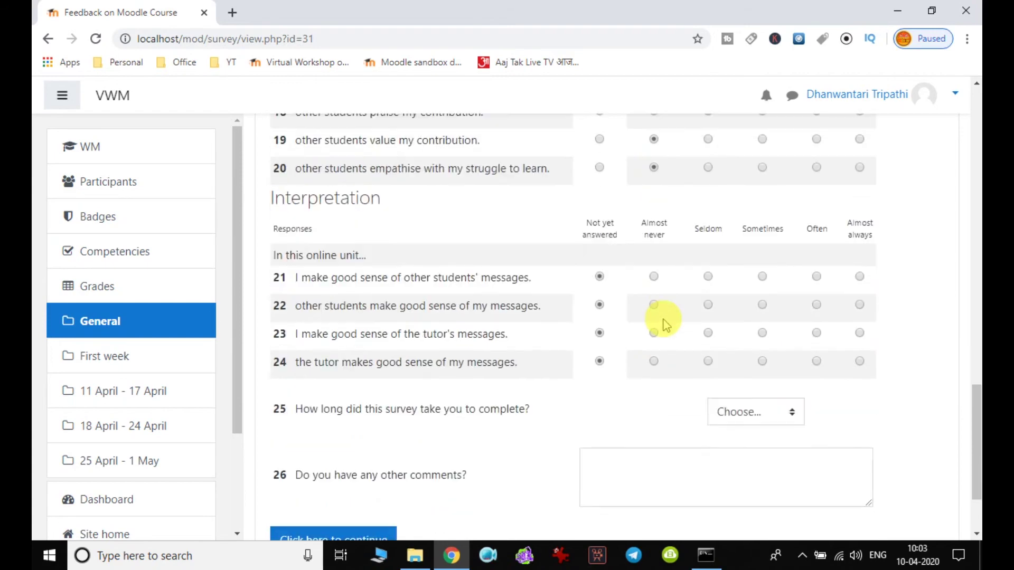
{"action": "left_click", "coordinate": [654, 305]}
{"action": "left_click", "coordinate": [654, 333]}
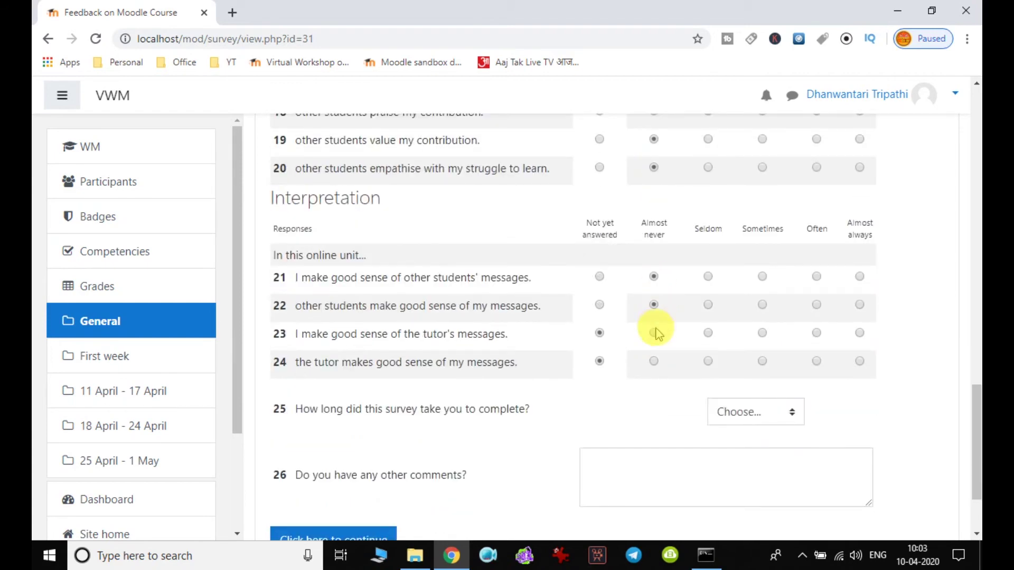
{"action": "left_click", "coordinate": [653, 361]}
- Answer question 25 with a completion time of 3-4 min
{"action": "scroll", "coordinate": [731, 264], "scroll_direction": "down", "scroll_amount": 2}
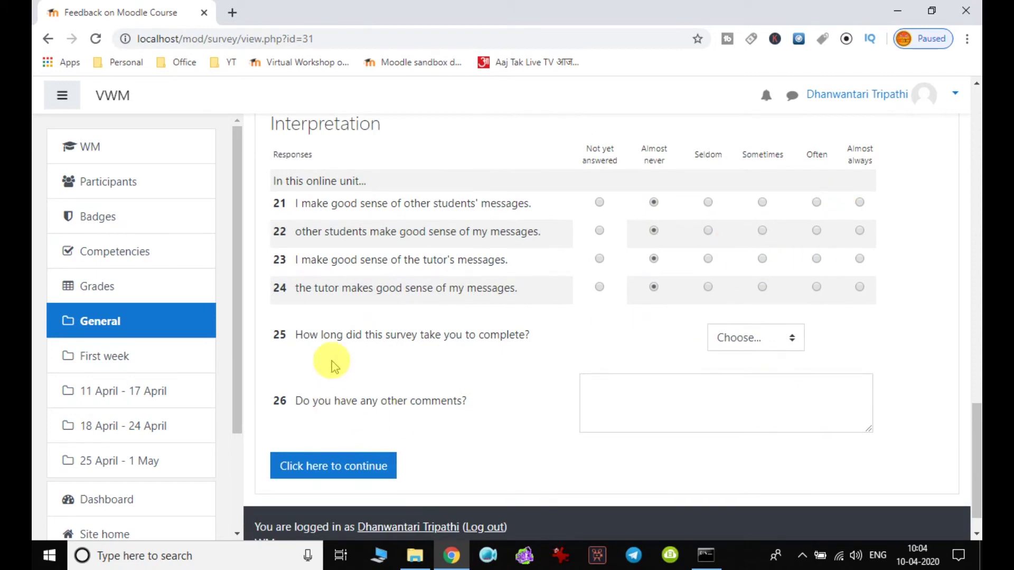
{"action": "left_click", "coordinate": [783, 344]}
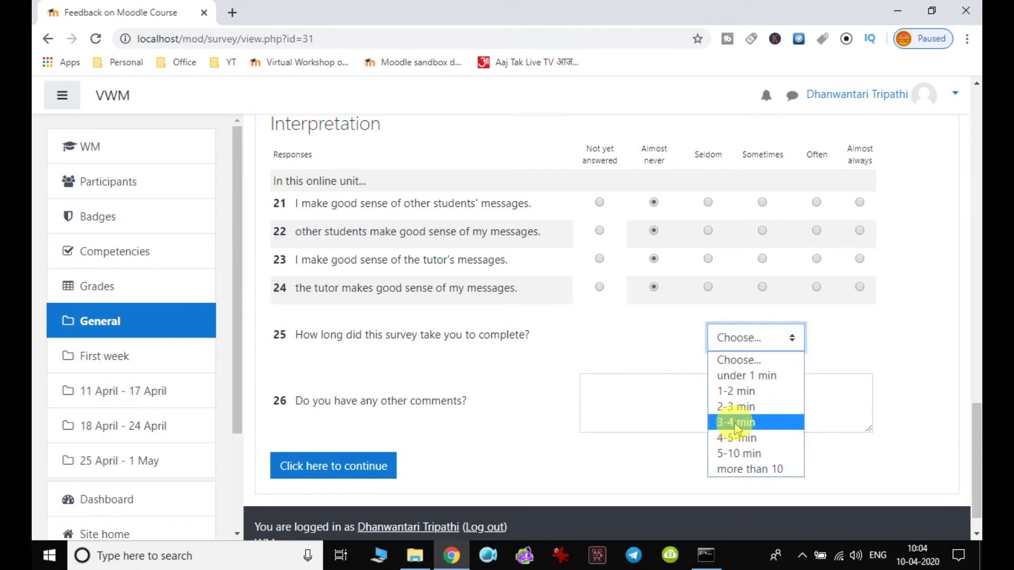
{"action": "left_click", "coordinate": [736, 422]}
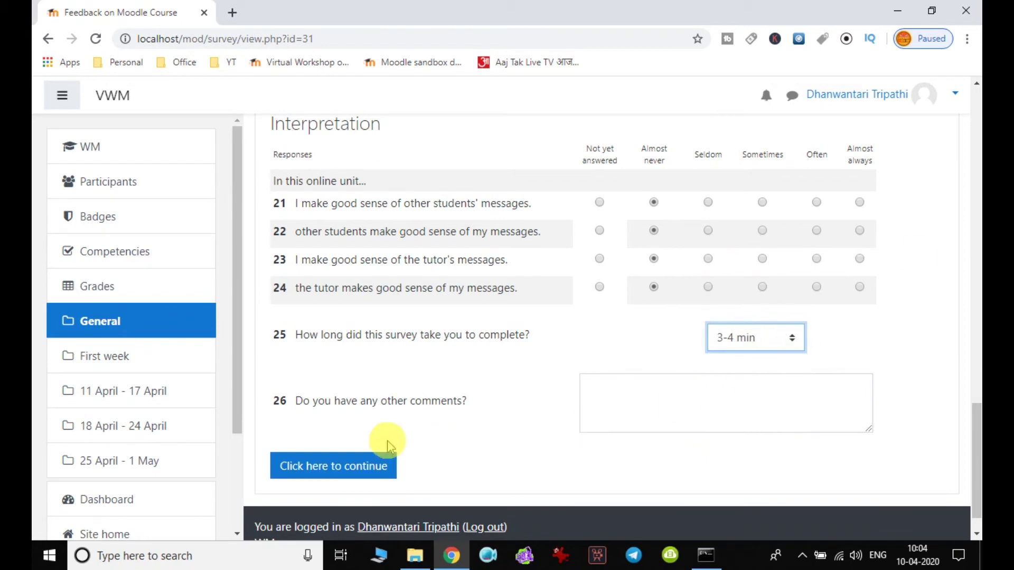
- Comment 'Very impressive course for the students.' on question 26, submit, and return to the course
{"action": "left_click", "coordinate": [668, 396]}
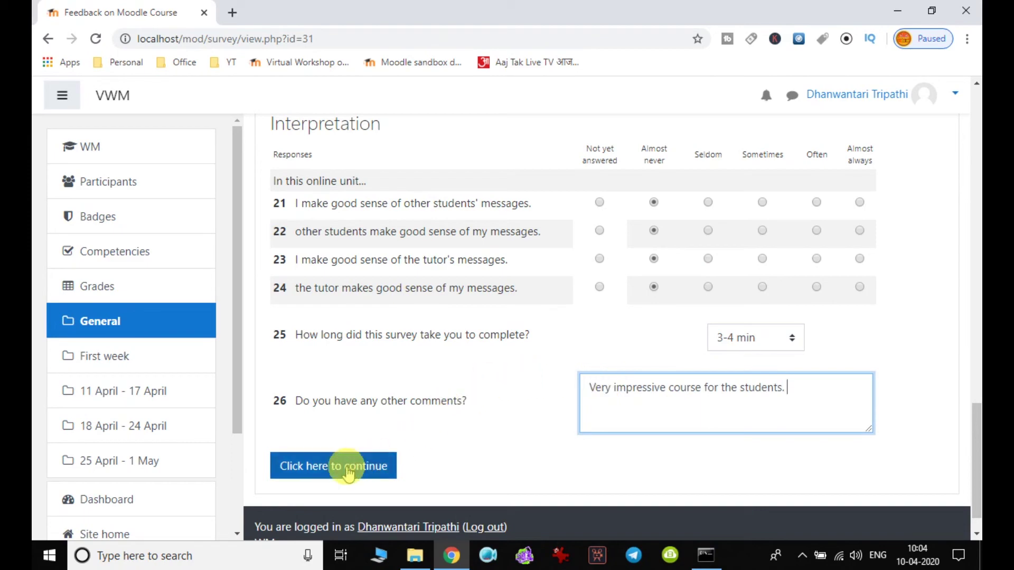
{"action": "left_click", "coordinate": [347, 471]}
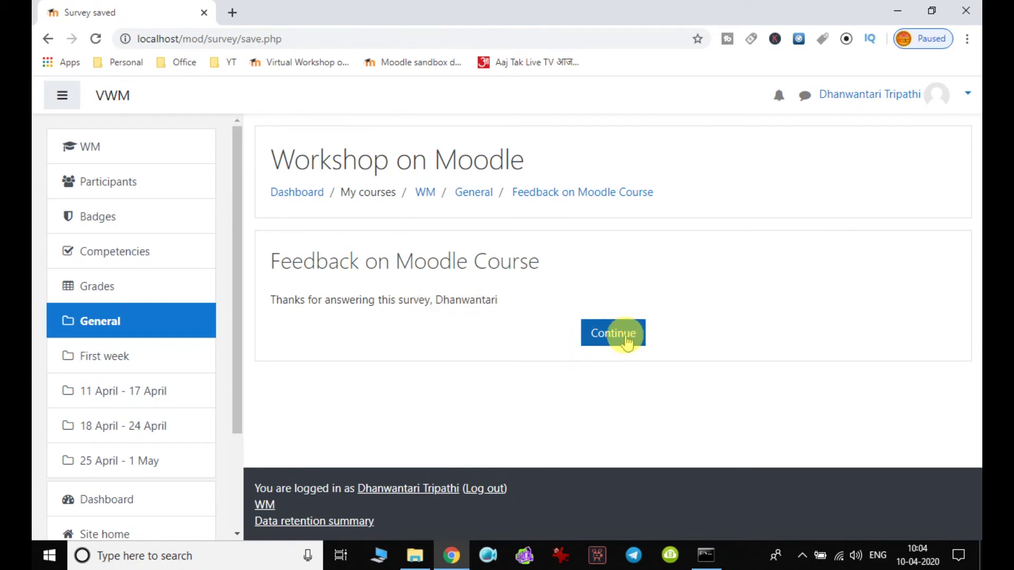
{"action": "left_click", "coordinate": [626, 338]}
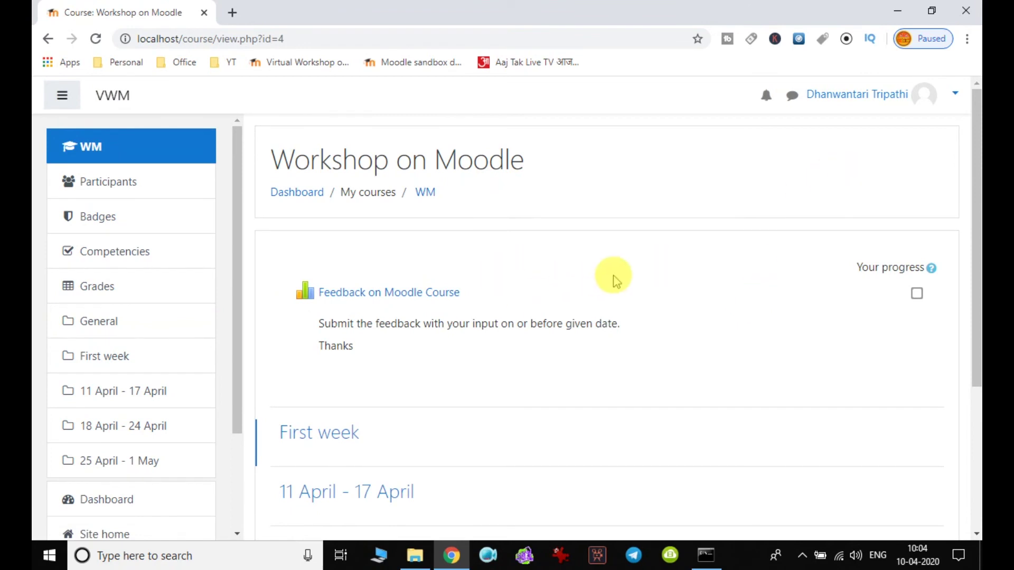
- Log out the student, log back in as admin, and open the Feedback on Moodle Course survey
{"action": "left_click", "coordinate": [954, 96]}
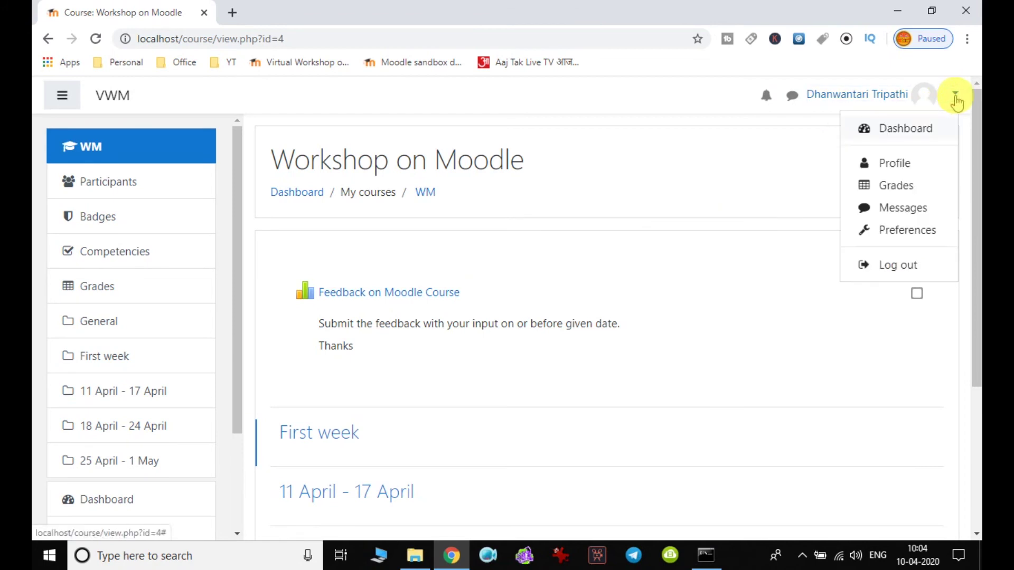
{"action": "left_click", "coordinate": [905, 263]}
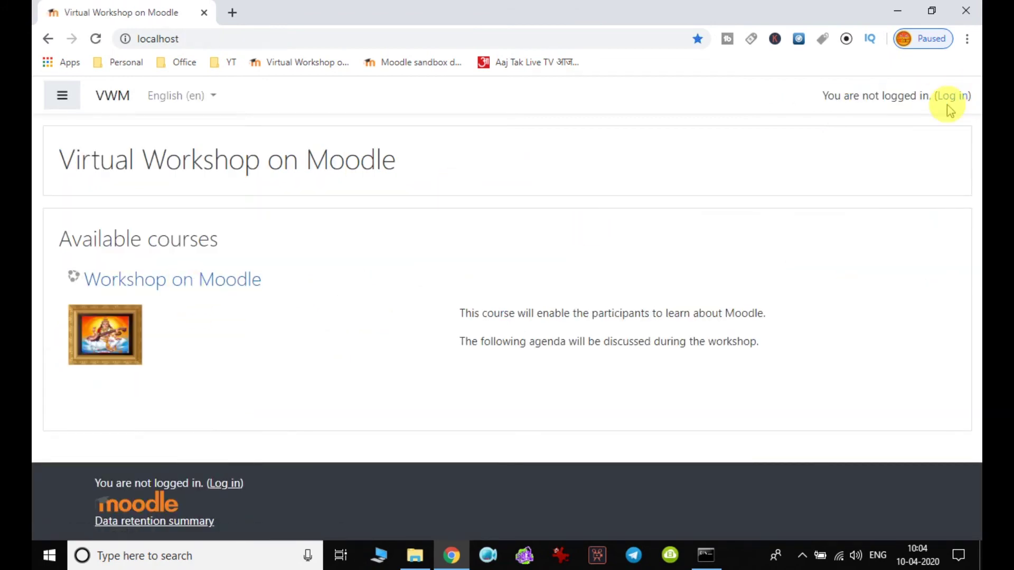
{"action": "left_click", "coordinate": [952, 96]}
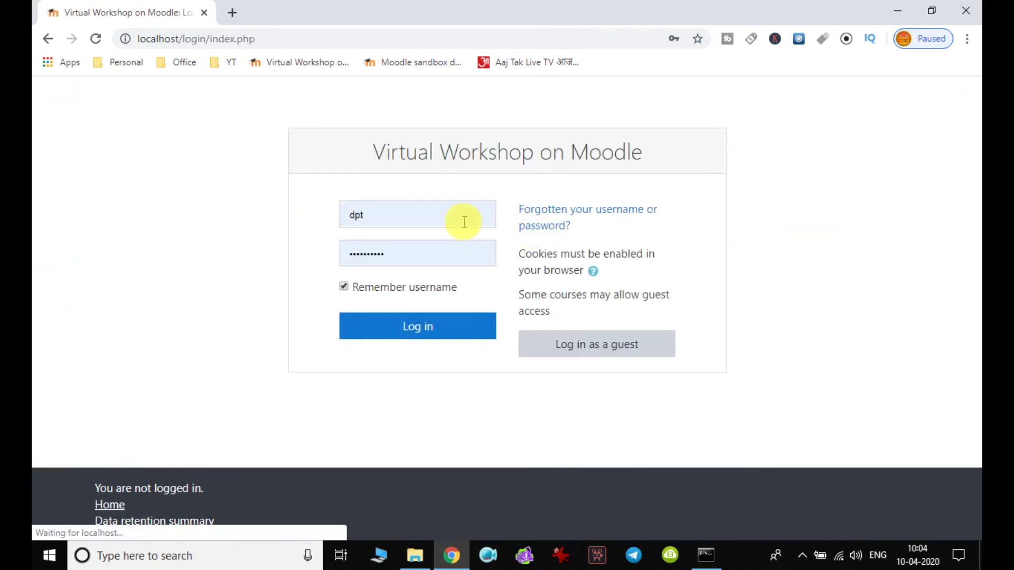
{"action": "left_click", "coordinate": [460, 219]}
{"action": "left_click", "coordinate": [445, 297]}
{"action": "left_click", "coordinate": [449, 331]}
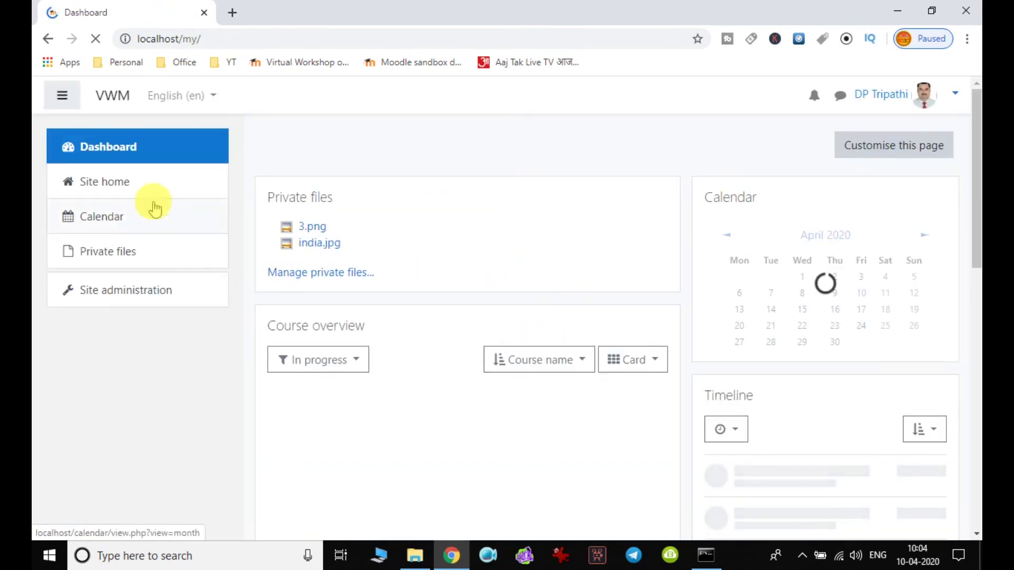
{"action": "left_click", "coordinate": [209, 175]}
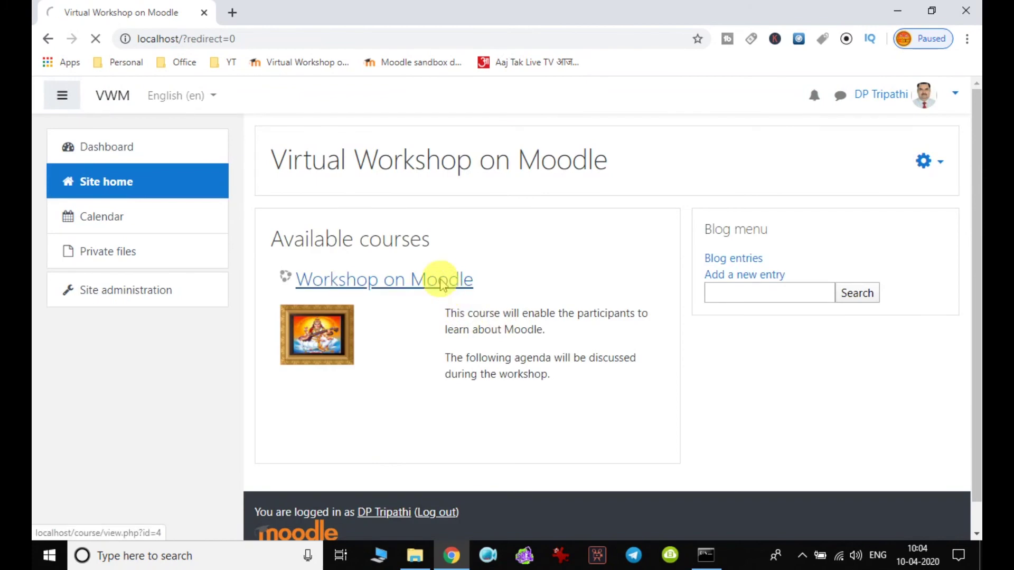
{"action": "left_click", "coordinate": [441, 279]}
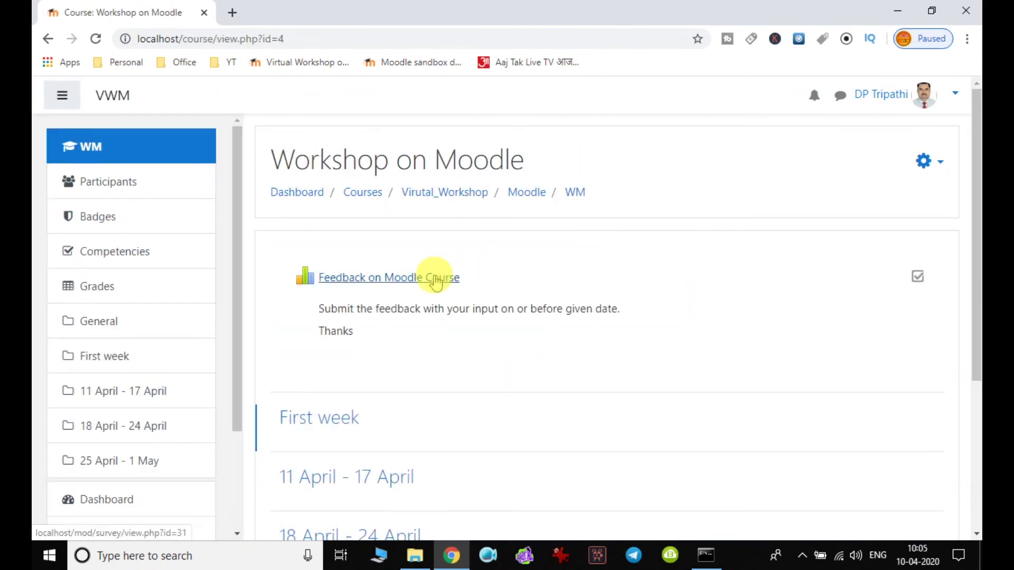
{"action": "left_click", "coordinate": [436, 276]}
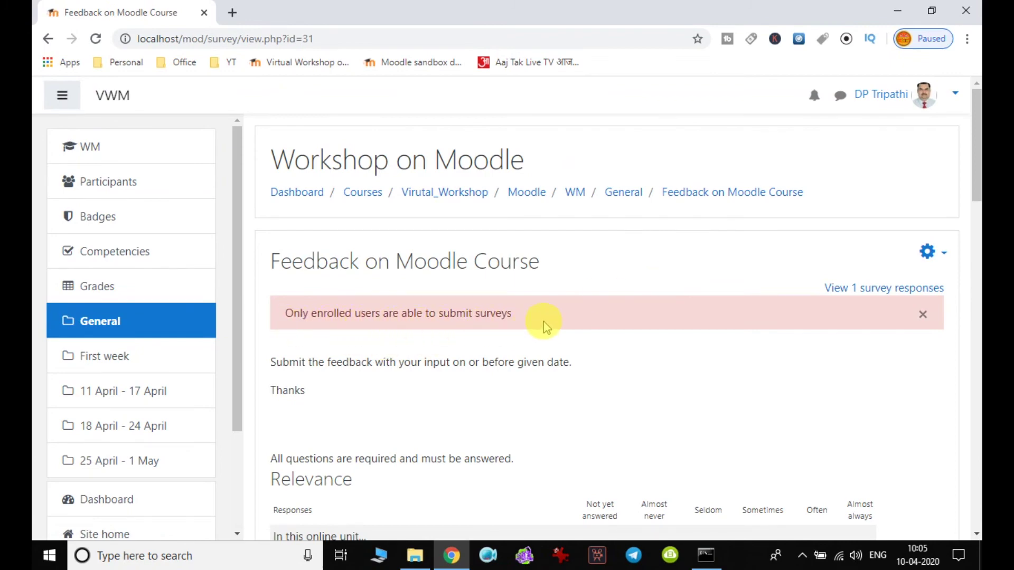
- Scroll through the survey's Summary response graph, all six COLLES scales near Almost never
{"action": "scroll", "coordinate": [580, 337], "scroll_direction": "down", "scroll_amount": 20}
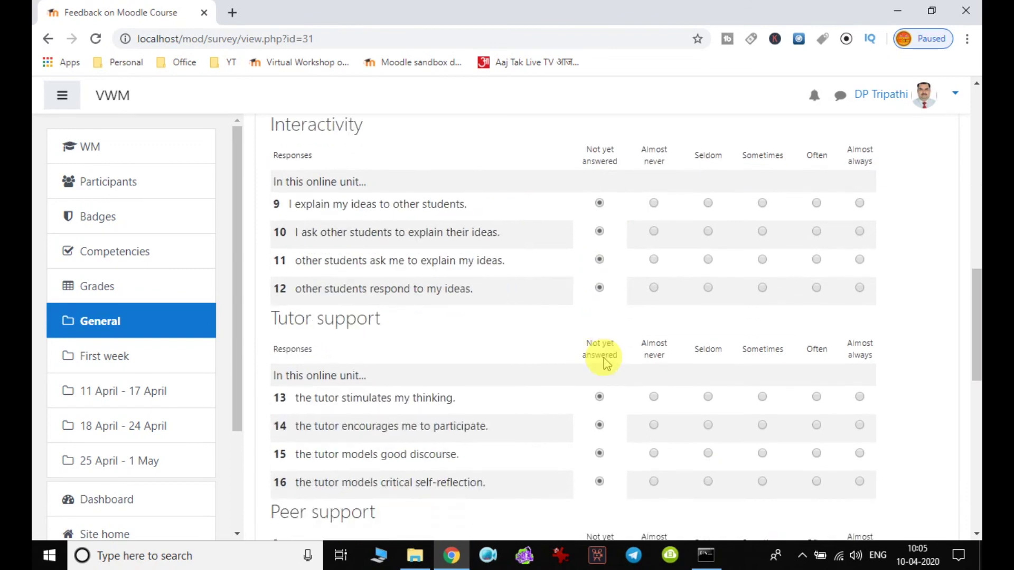
{"action": "scroll", "coordinate": [606, 363], "scroll_direction": "up", "scroll_amount": 20}
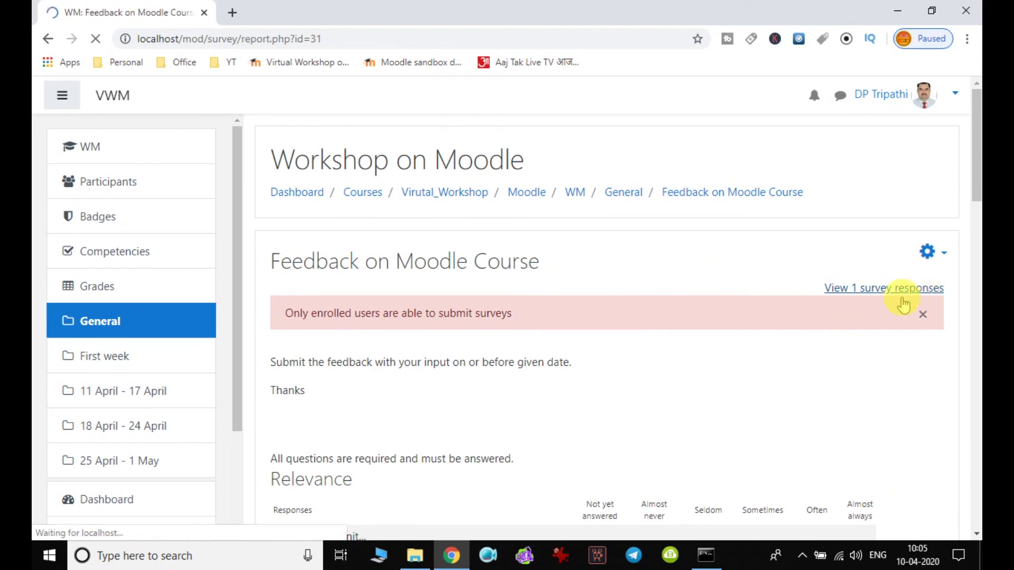
{"action": "scroll", "coordinate": [662, 317], "scroll_direction": "down", "scroll_amount": 3}
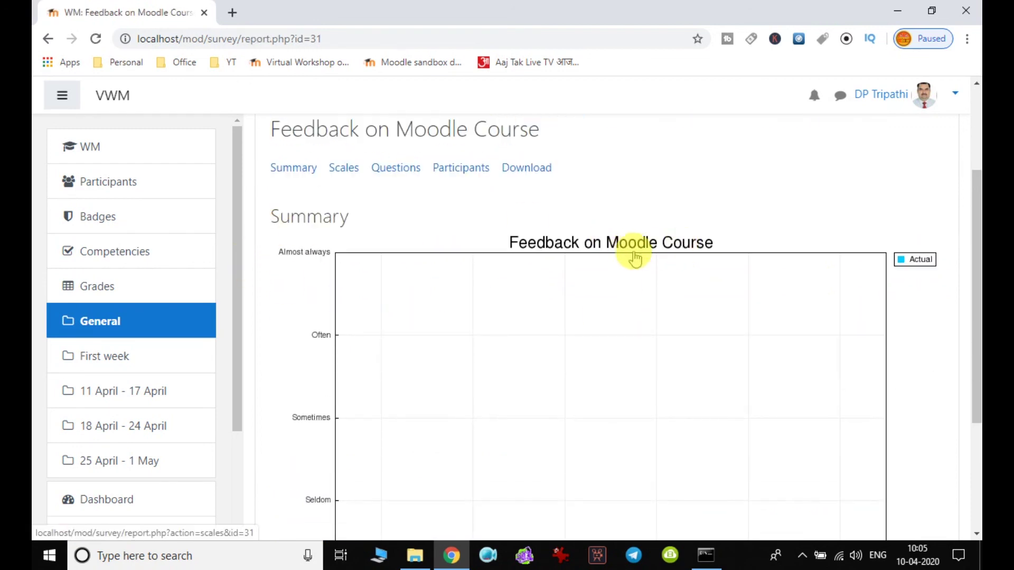
{"action": "scroll", "coordinate": [732, 240], "scroll_direction": "down", "scroll_amount": 3}
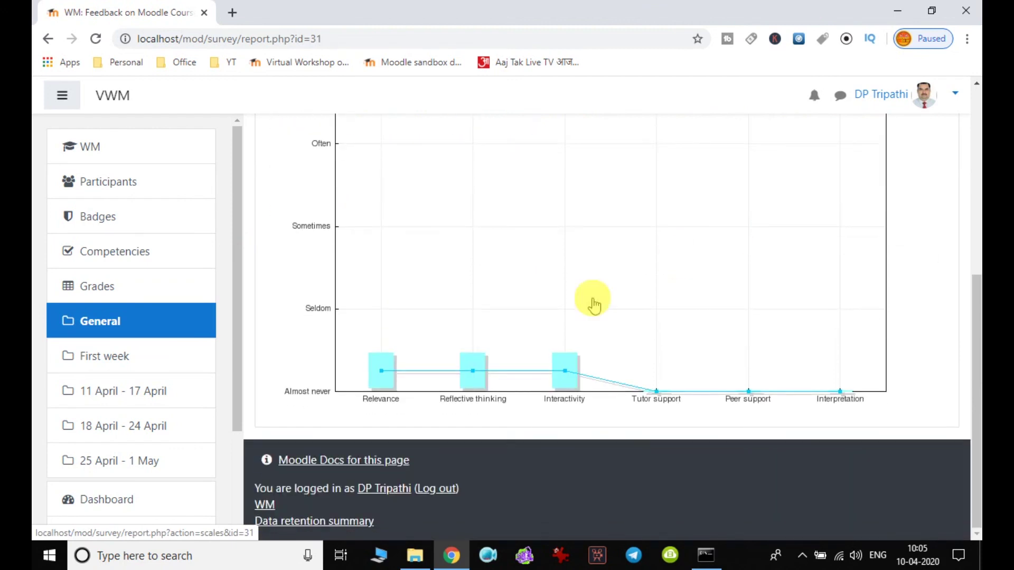
{"action": "scroll", "coordinate": [678, 310], "scroll_direction": "up", "scroll_amount": 4}
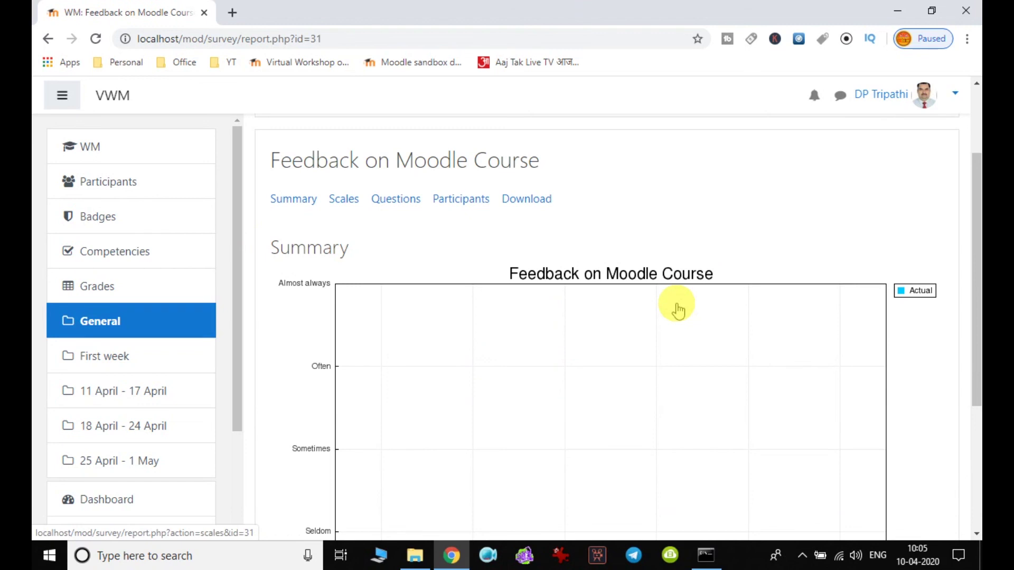
{"action": "scroll", "coordinate": [665, 317], "scroll_direction": "down", "scroll_amount": 4}
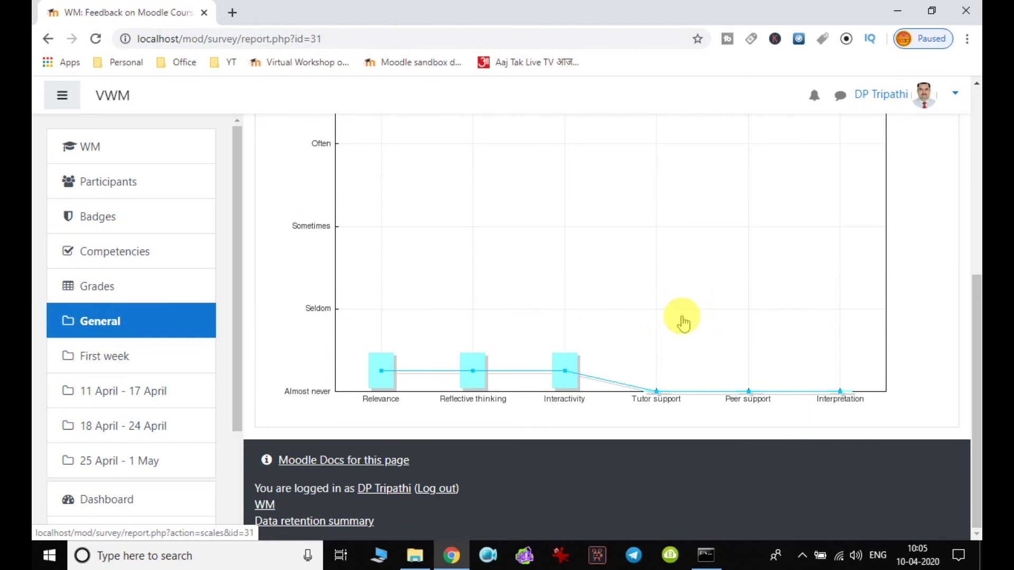
{"action": "scroll", "coordinate": [660, 323], "scroll_direction": "up", "scroll_amount": 5}
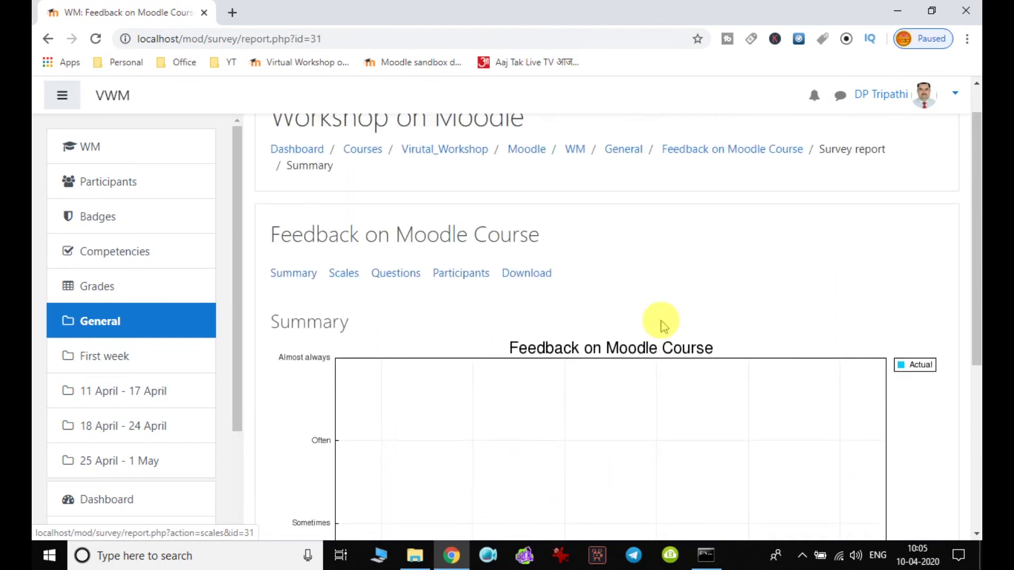